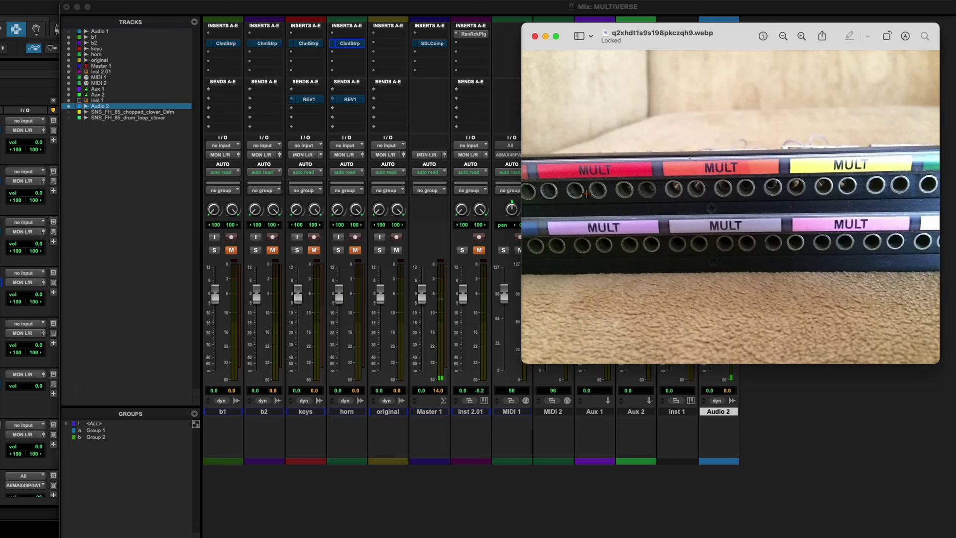
- Close the patch bay photo and toggle between the Edit and Mix windows
{"action": "left_click", "coordinate": [535, 36]}
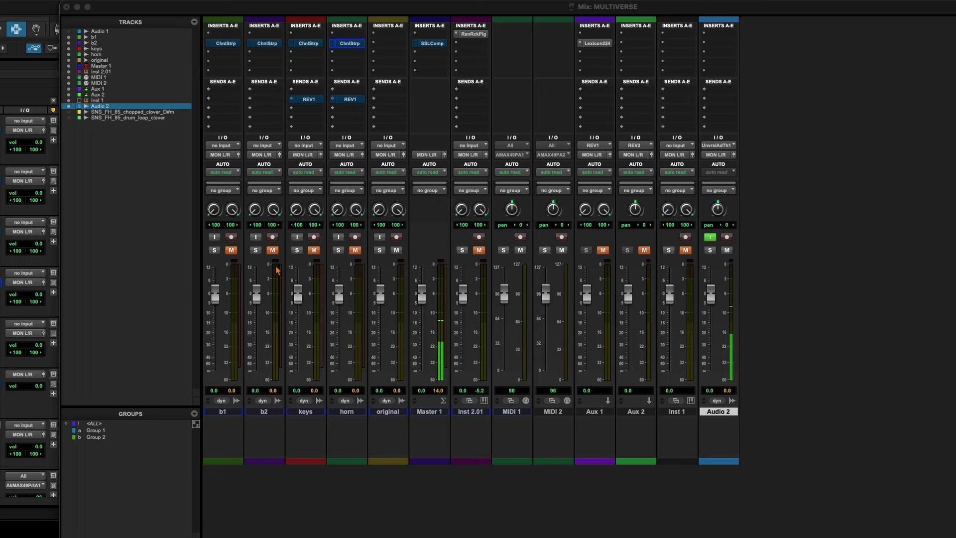
{"action": "key", "text": "super+equal"}
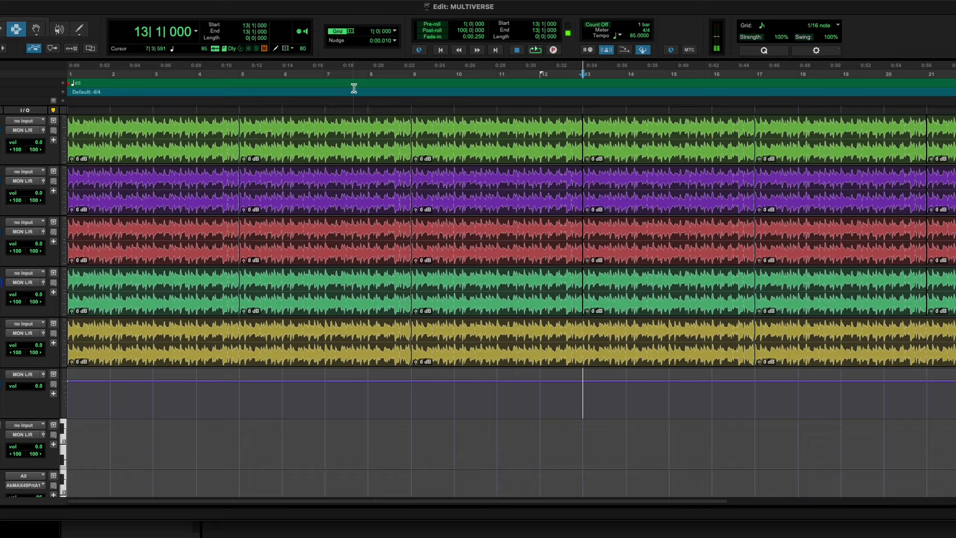
{"action": "key", "text": "super+equal"}
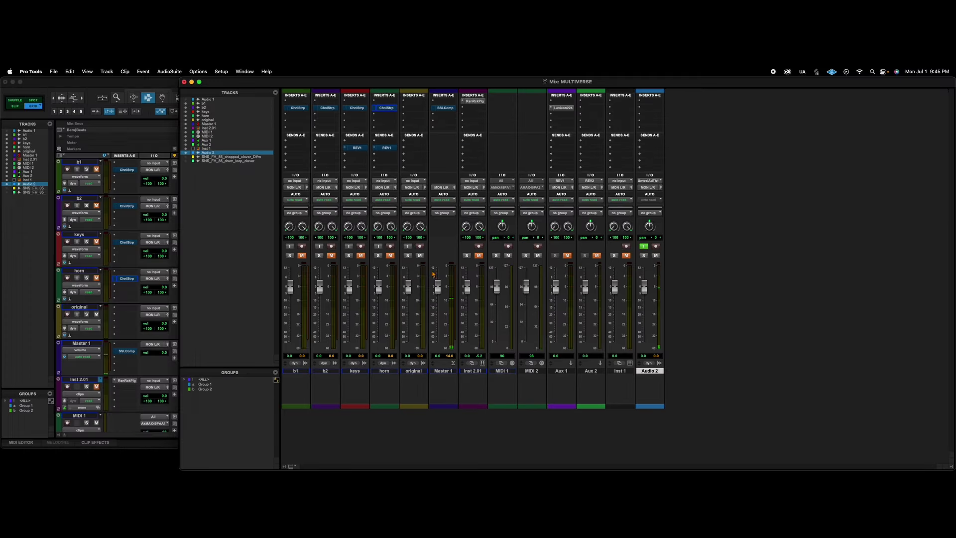
- Start, stop and restart playback, viewing the waveforms in Edit before returning to the Mixer
{"action": "key", "text": "space"}
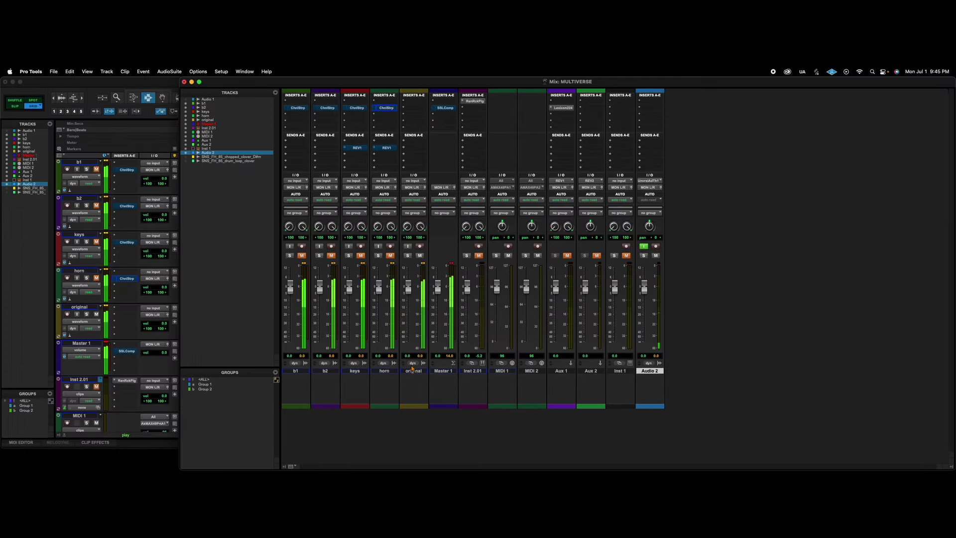
{"action": "key", "text": "space"}
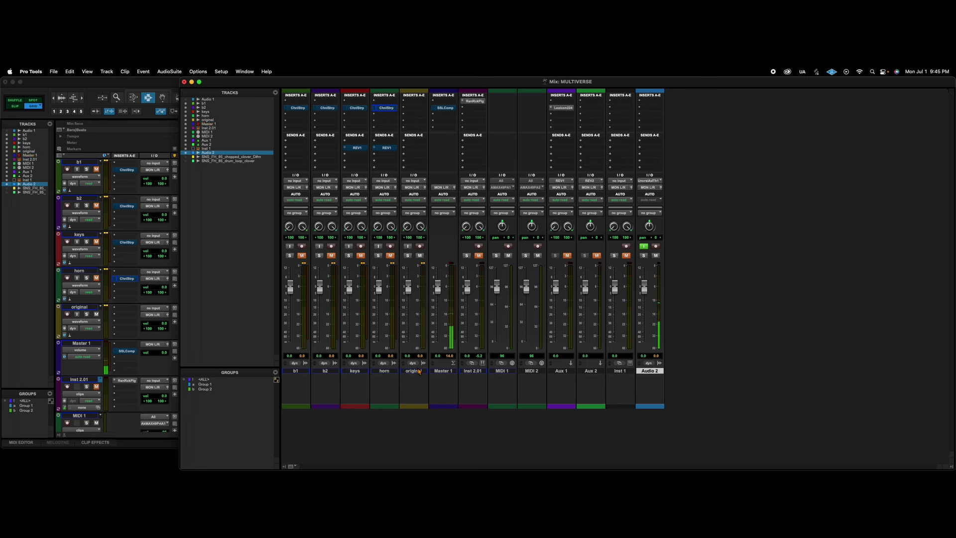
{"action": "key", "text": "space"}
{"action": "key", "text": "super+equal"}
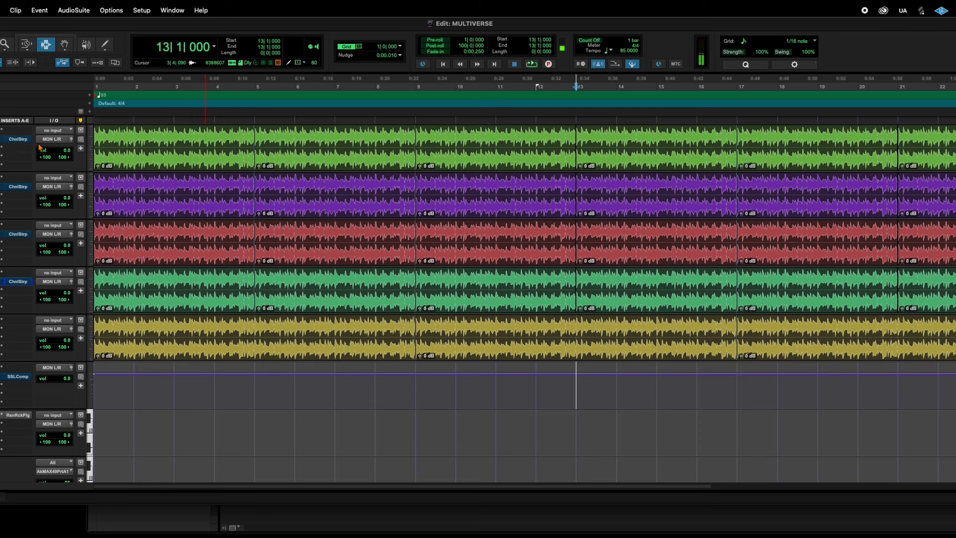
{"action": "key", "text": "super+equal"}
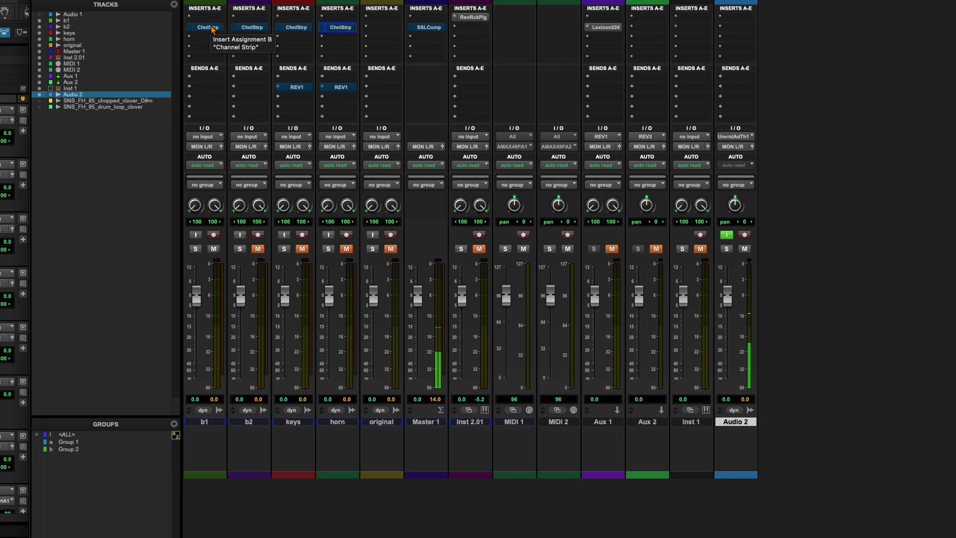
- Open b1's Channel Strip and set the high-pass near 36 Hz and the low-pass near 167.6 Hz
{"action": "left_click", "coordinate": [212, 28]}
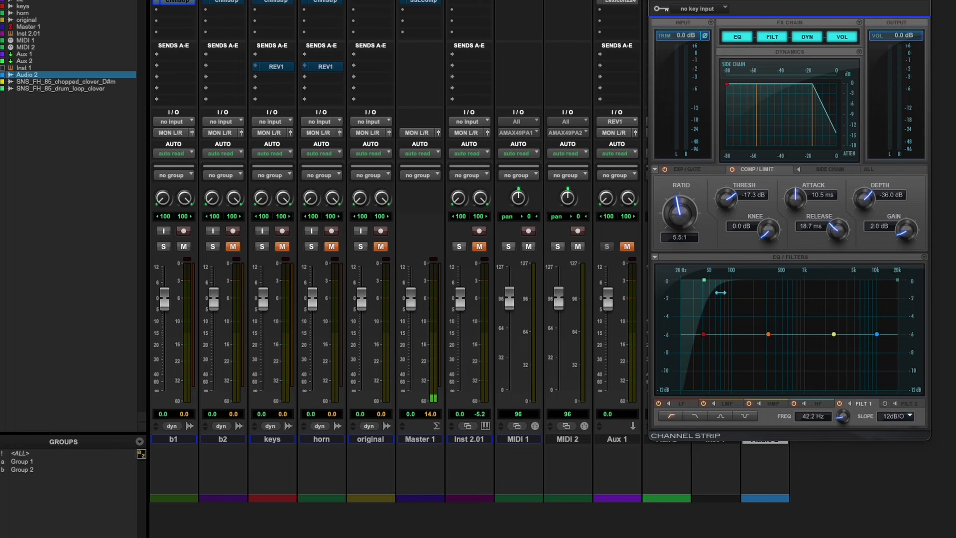
{"action": "left_click_drag", "start_coordinate": [703, 281], "coordinate": [685, 280]}
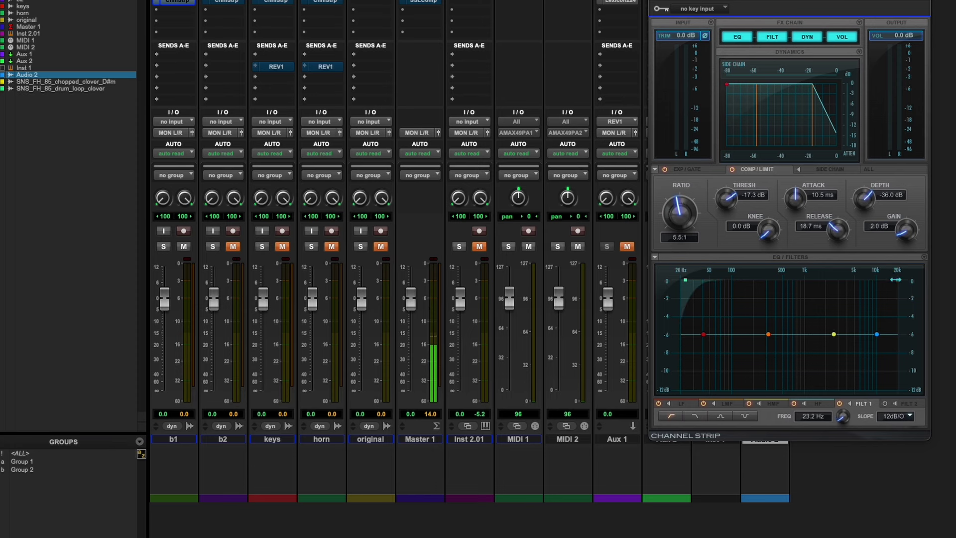
{"action": "left_click", "coordinate": [895, 280]}
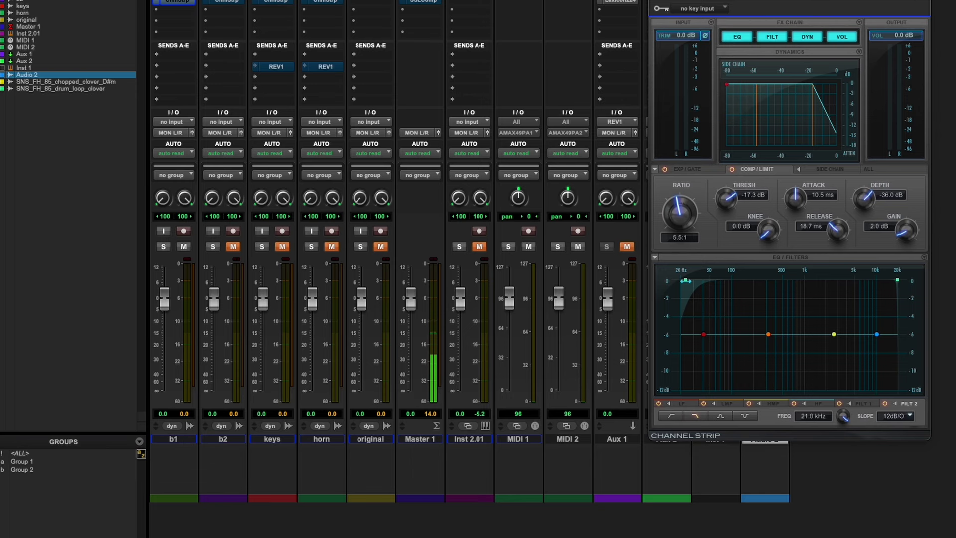
{"action": "left_click_drag", "start_coordinate": [686, 281], "coordinate": [707, 285]}
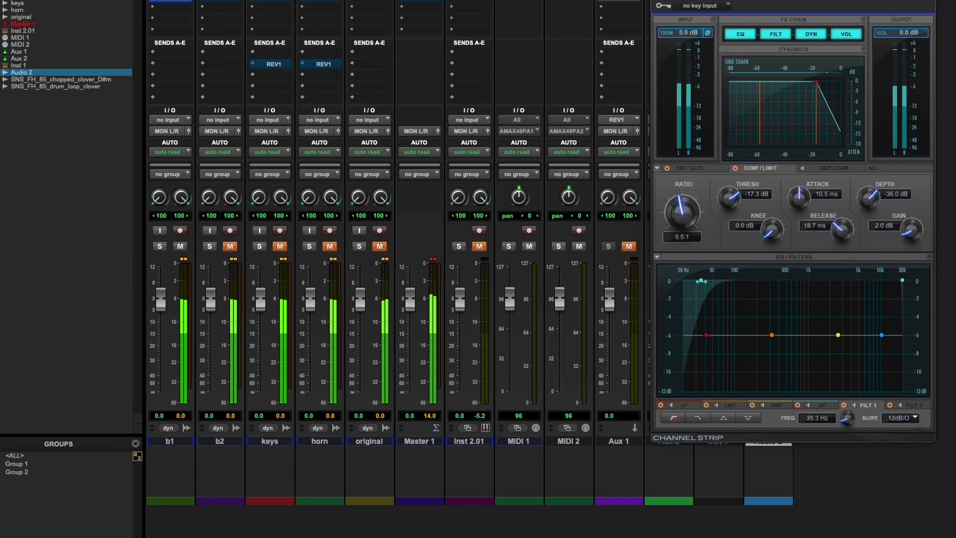
{"action": "left_click_drag", "start_coordinate": [902, 281], "coordinate": [745, 293]}
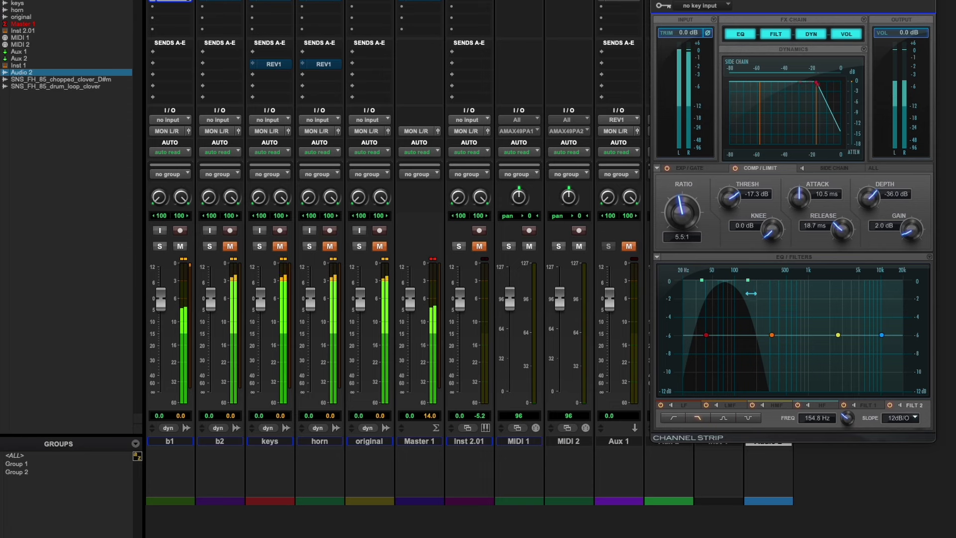
{"action": "left_click_drag", "start_coordinate": [748, 282], "coordinate": [749, 279]}
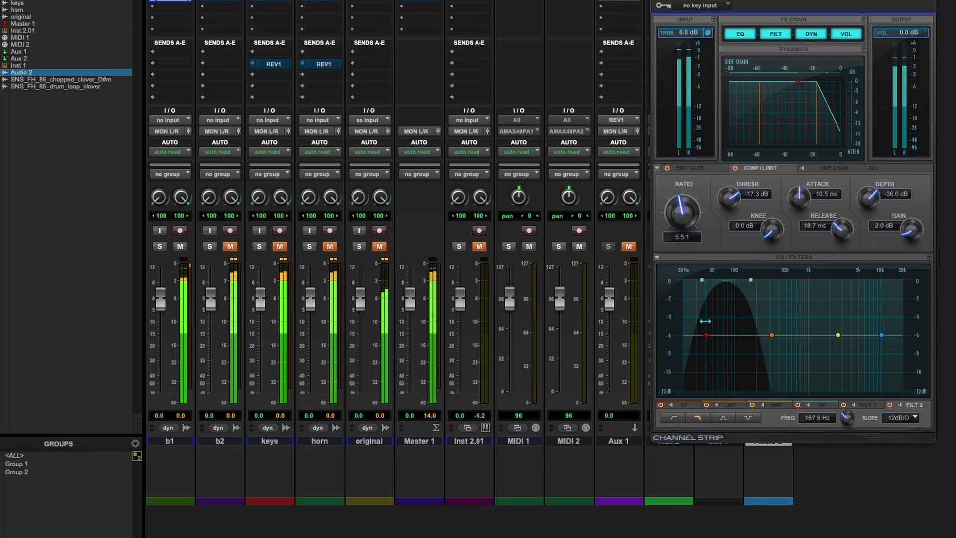
- Boost the LF band 3.2 dB at 41.2 Hz, trim the low-pass to 122 Hz, and lower the threshold slightly
{"action": "mouse_move", "coordinate": [706, 335]}
{"action": "left_mouse_down"}
{"action": "mouse_move", "coordinate": [717, 323]}
{"action": "mouse_move", "coordinate": [704, 323]}
{"action": "left_mouse_up"}
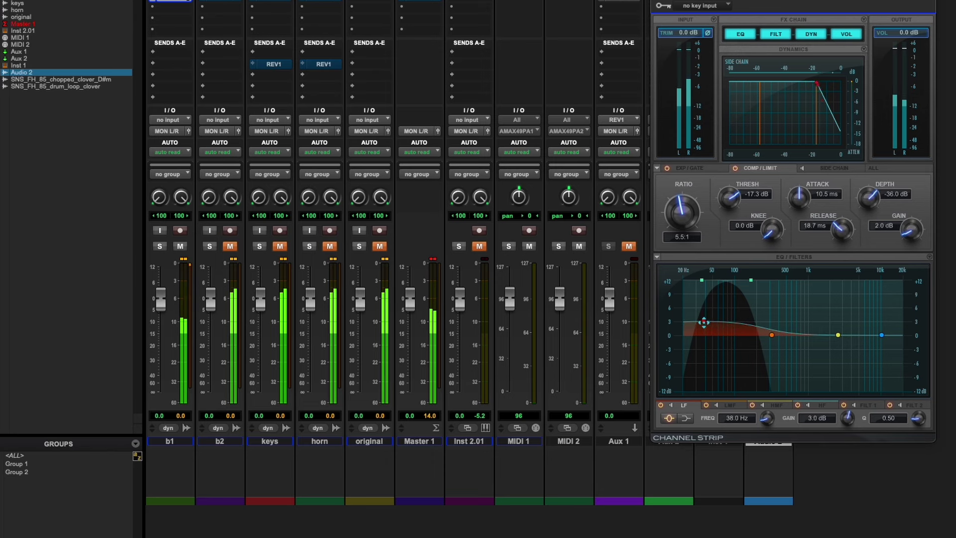
{"action": "left_click_drag", "start_coordinate": [749, 281], "coordinate": [742, 281]}
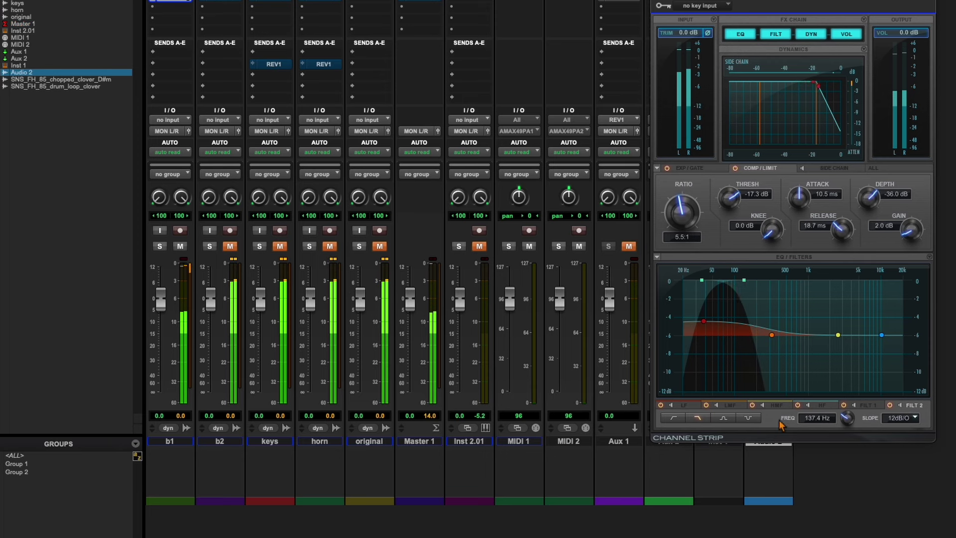
{"action": "left_click", "coordinate": [701, 281]}
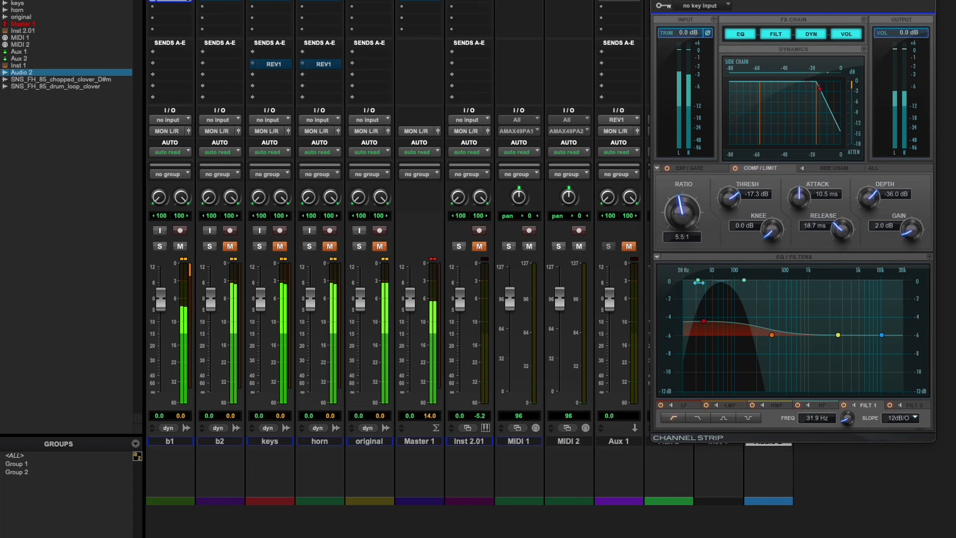
{"action": "left_click_drag", "start_coordinate": [746, 281], "coordinate": [742, 281]}
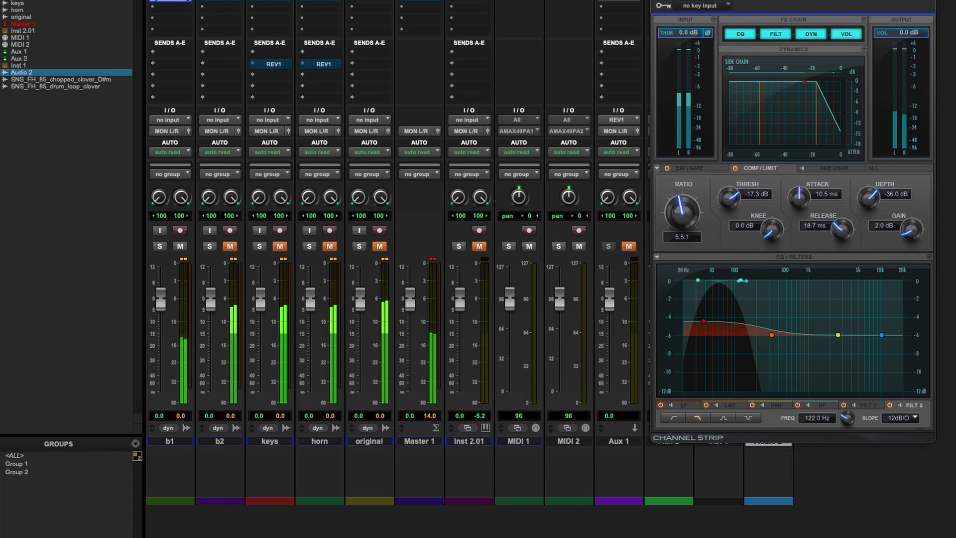
{"action": "left_click", "coordinate": [703, 321]}
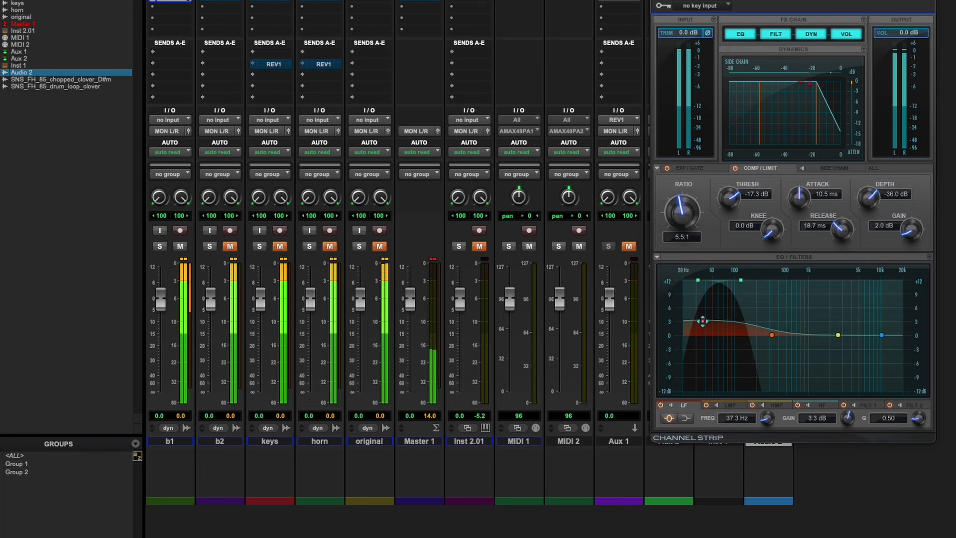
{"action": "left_click_drag", "start_coordinate": [702, 321], "coordinate": [706, 322]}
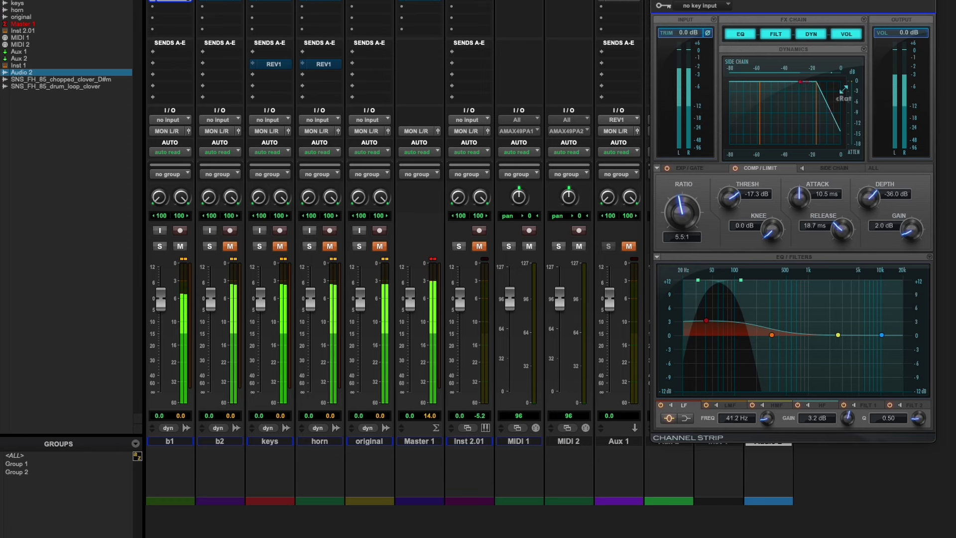
{"action": "left_click_drag", "start_coordinate": [816, 81], "coordinate": [817, 80]}
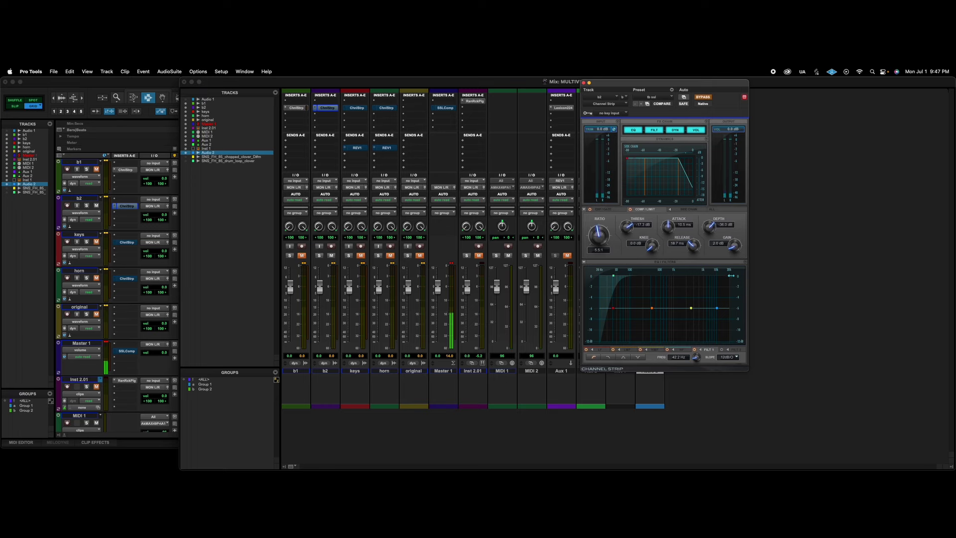
- Un-bypass b2's Channel Strip, set the low-pass to 270.1 Hz, boost the low-mid band, and set threshold to -15.9 dB
{"action": "left_click_drag", "start_coordinate": [731, 276], "coordinate": [650, 278]}
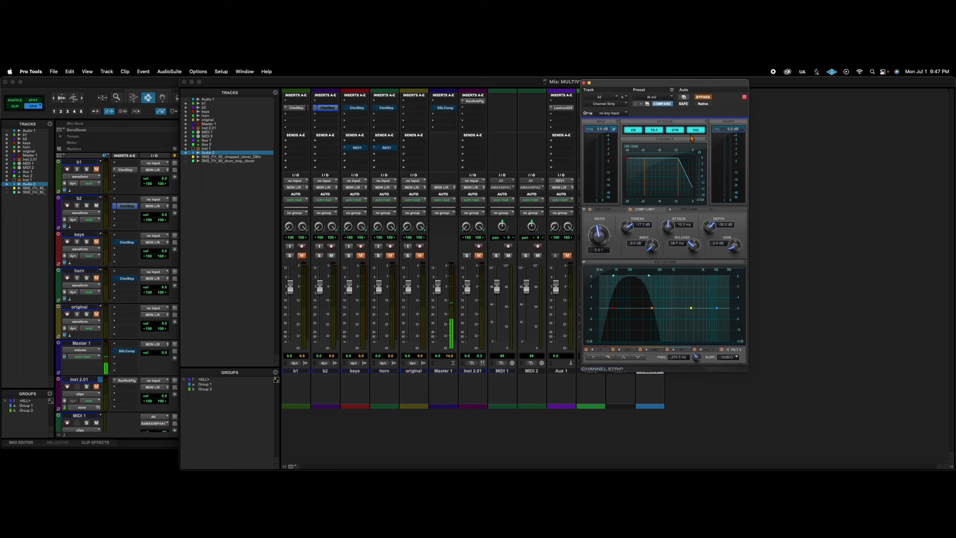
{"action": "left_click", "coordinate": [703, 98]}
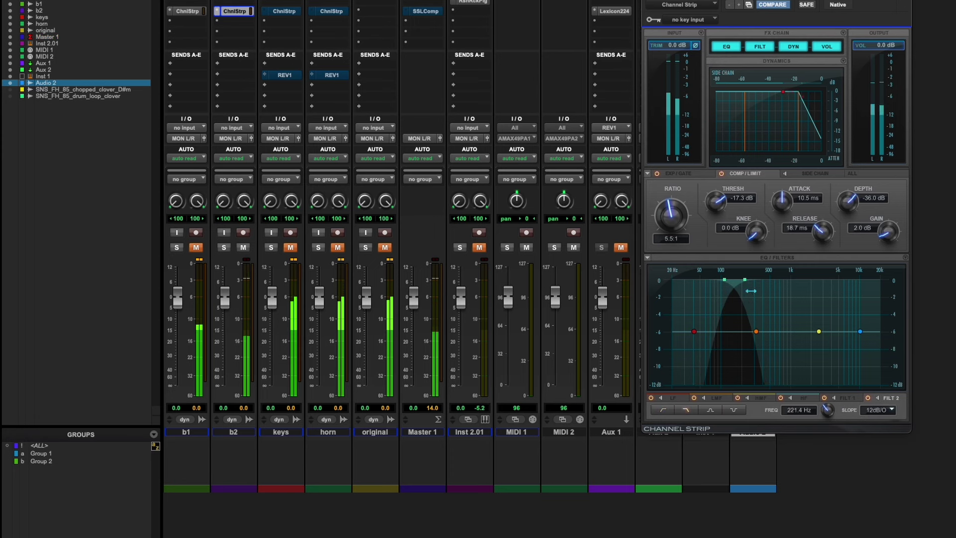
{"action": "left_click_drag", "start_coordinate": [745, 280], "coordinate": [710, 280]}
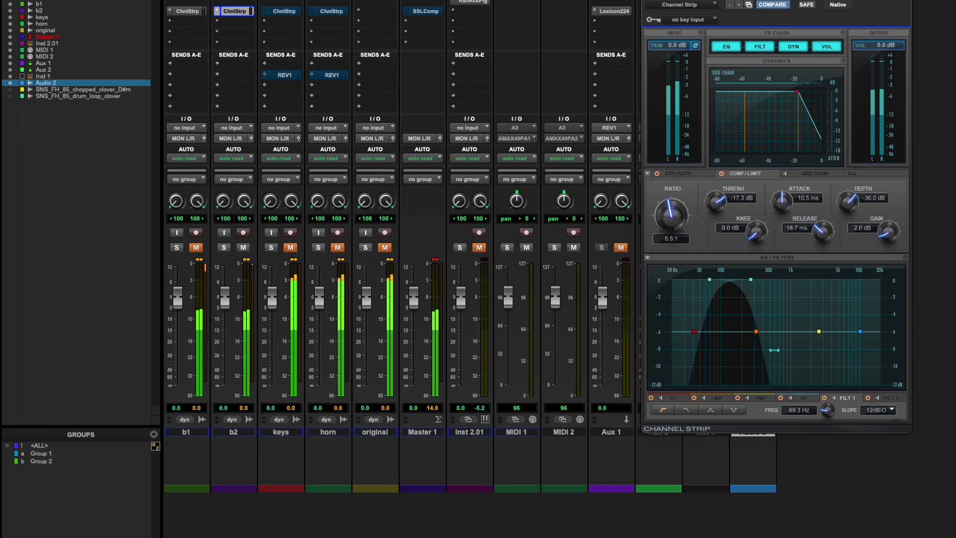
{"action": "left_click_drag", "start_coordinate": [756, 332], "coordinate": [714, 319]}
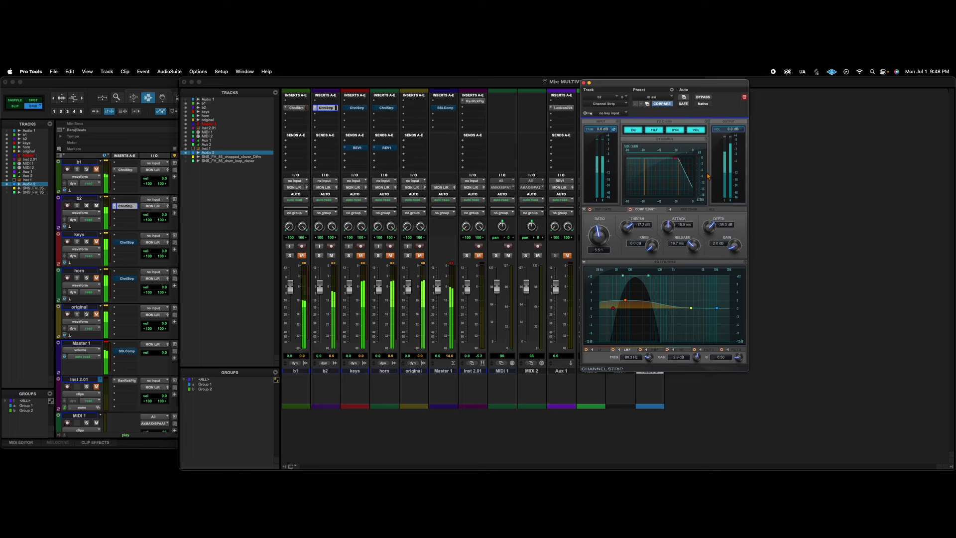
{"action": "left_click_drag", "start_coordinate": [678, 159], "coordinate": [680, 160]}
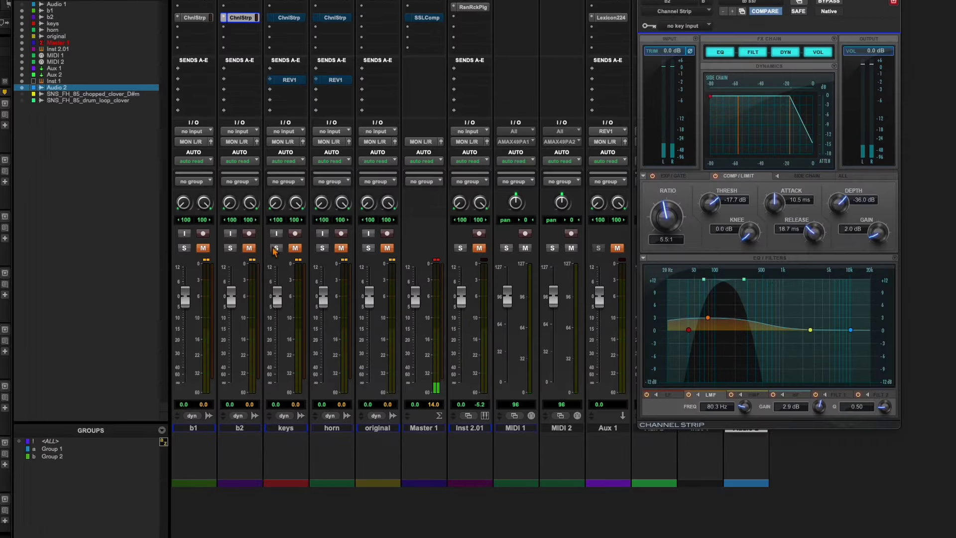
- Unmute keys and set its Channel Strip: high-pass 289.4 Hz, high-mid boost near 1.2 kHz, threshold -20.5 dB
{"action": "left_click", "coordinate": [298, 250]}
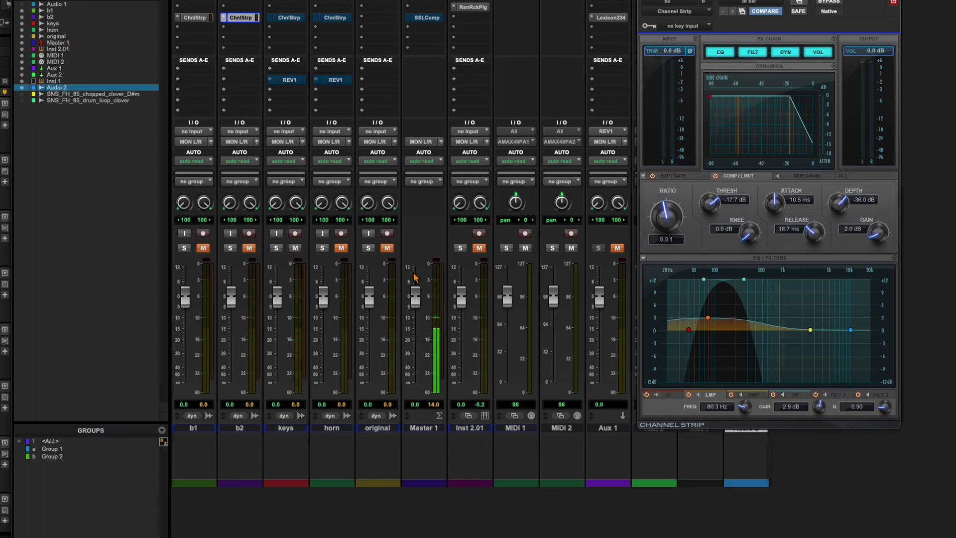
{"action": "left_click", "coordinate": [288, 19]}
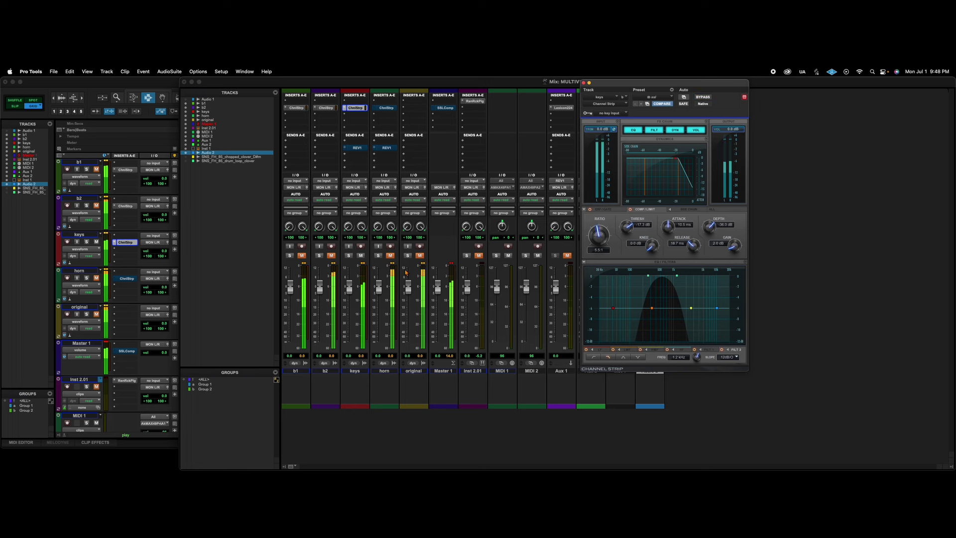
{"action": "left_click", "coordinate": [649, 275]}
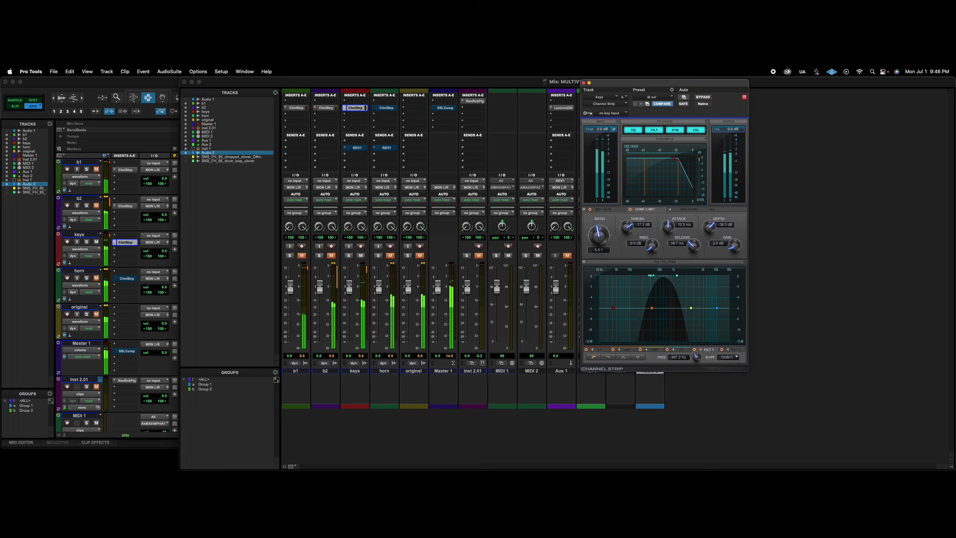
{"action": "left_click_drag", "start_coordinate": [649, 274], "coordinate": [649, 275]}
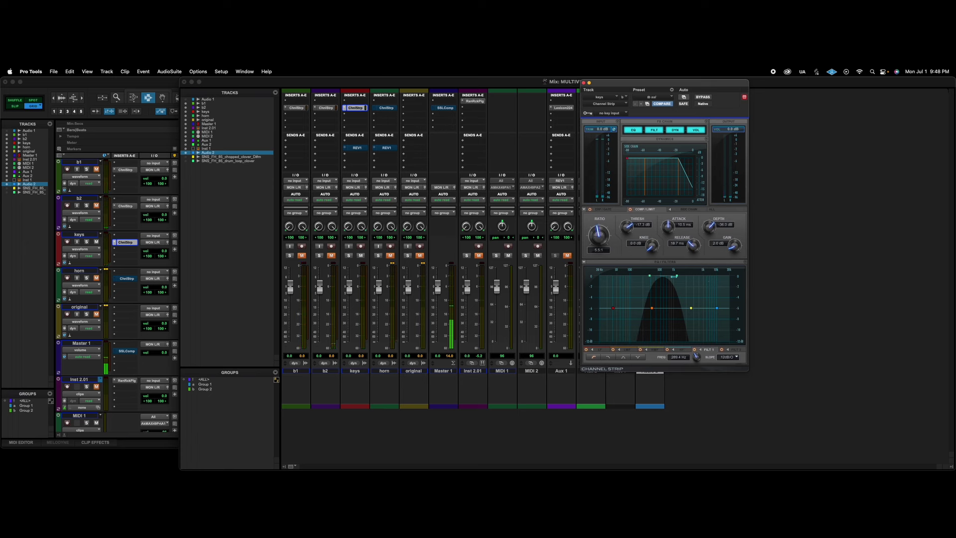
{"action": "left_click", "coordinate": [675, 275]}
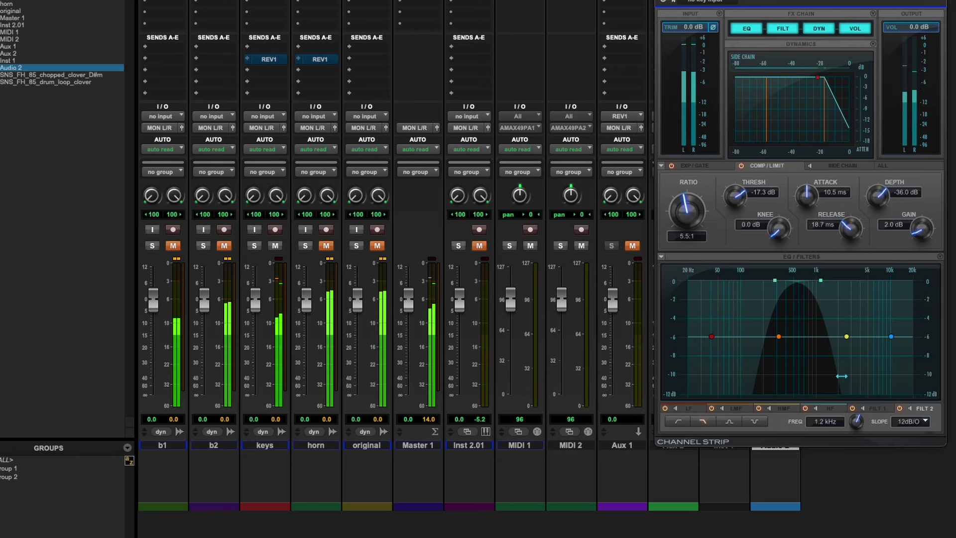
{"action": "left_click_drag", "start_coordinate": [846, 337], "coordinate": [822, 328]}
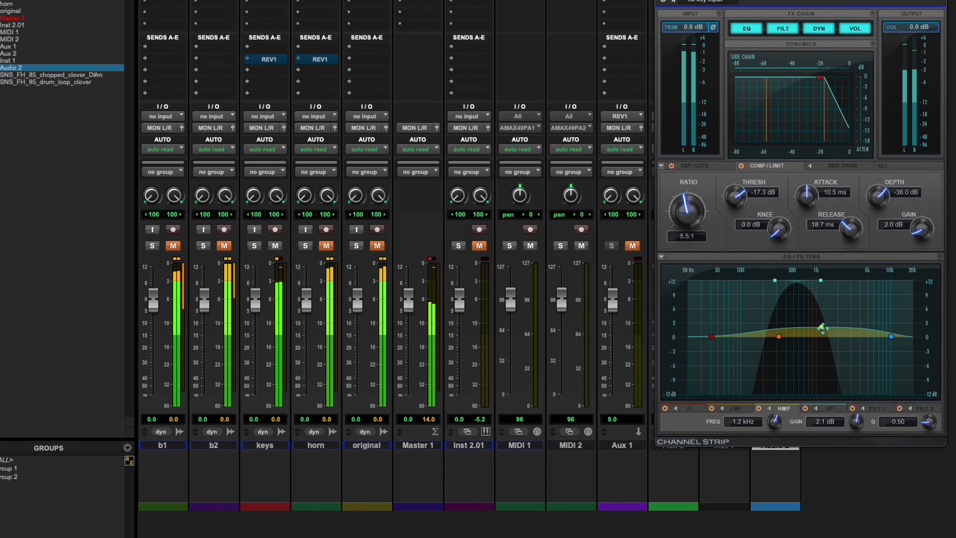
{"action": "left_click_drag", "start_coordinate": [823, 79], "coordinate": [820, 82]}
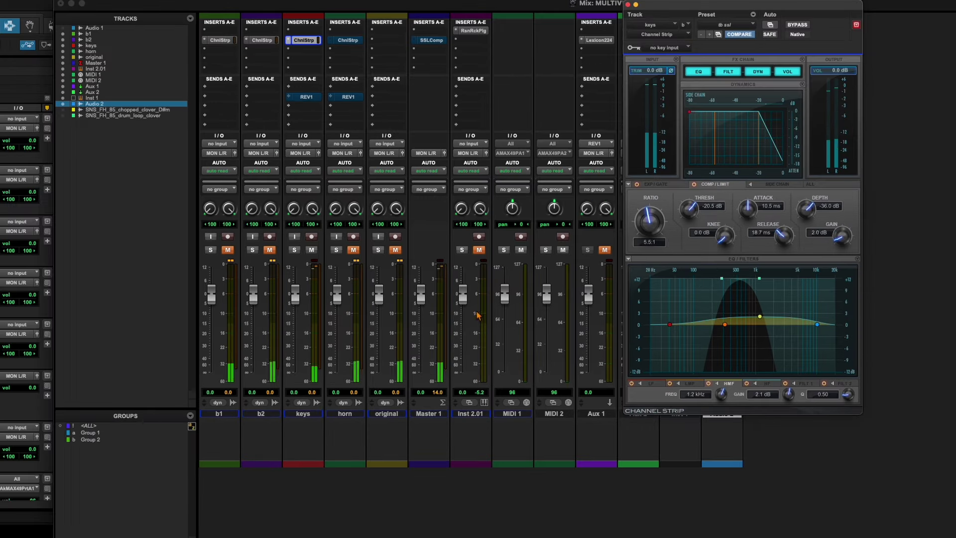
- Mute keys, un-bypass horn's Channel Strip, and pull its low-pass in to about 7.1 kHz
{"action": "left_click", "coordinate": [312, 250]}
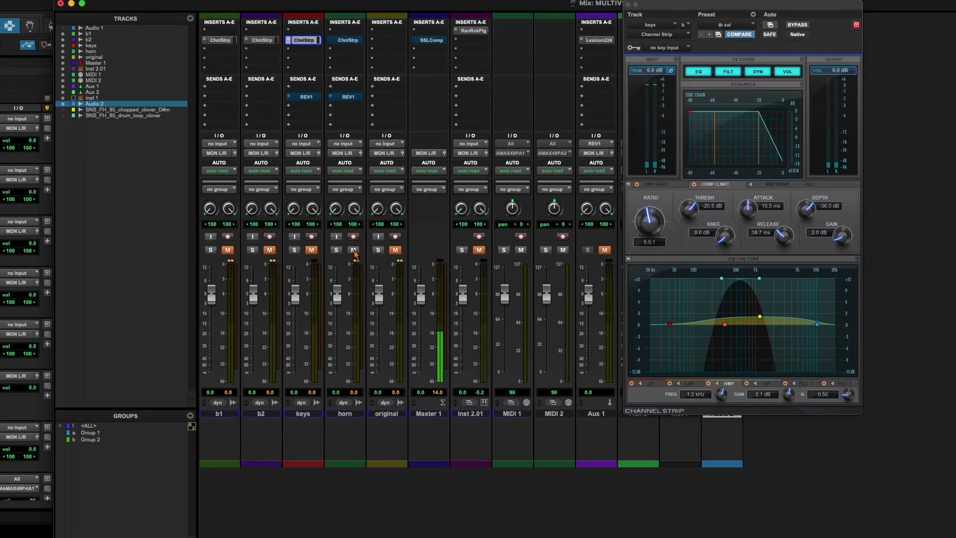
{"action": "left_click", "coordinate": [348, 40]}
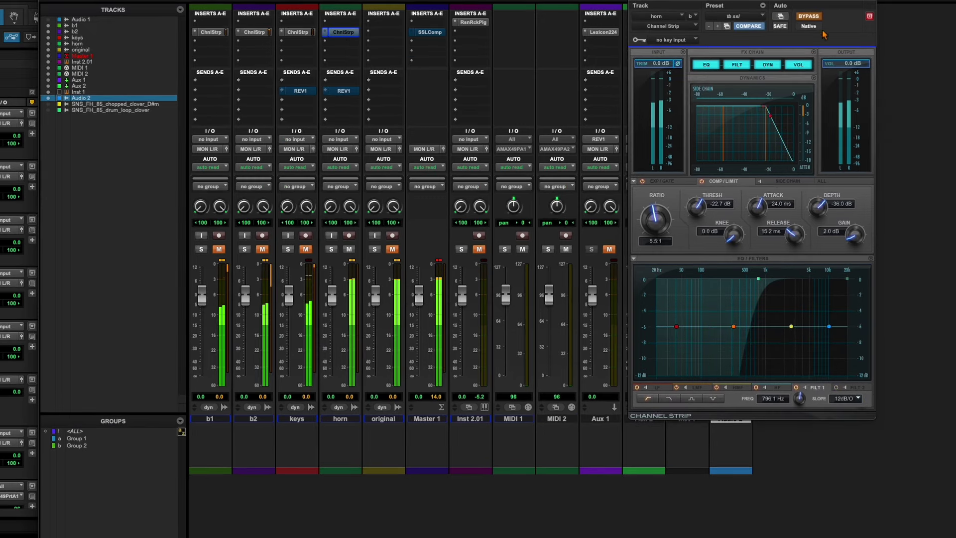
{"action": "left_click", "coordinate": [816, 16]}
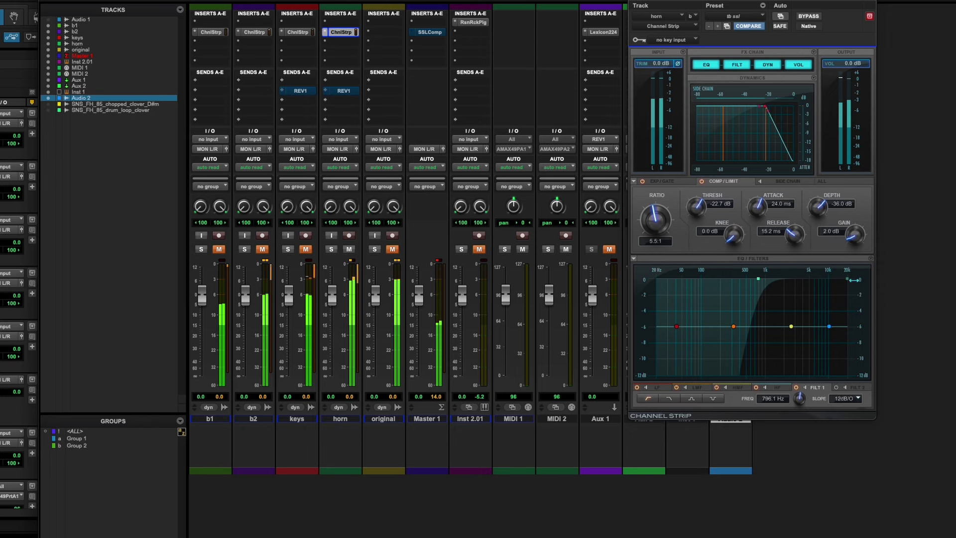
{"action": "left_click_drag", "start_coordinate": [847, 279], "coordinate": [819, 279]}
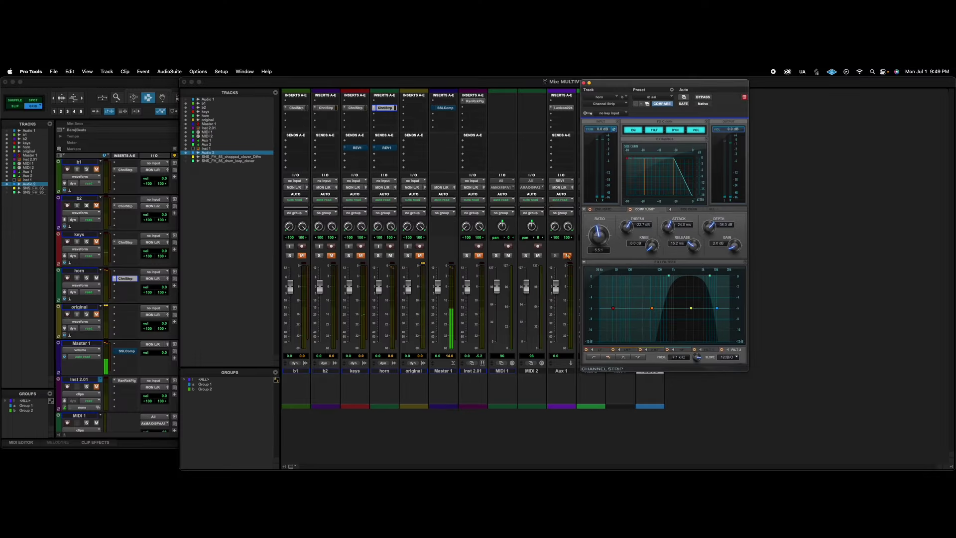
{"action": "left_click_drag", "start_coordinate": [681, 85], "coordinate": [781, 81]}
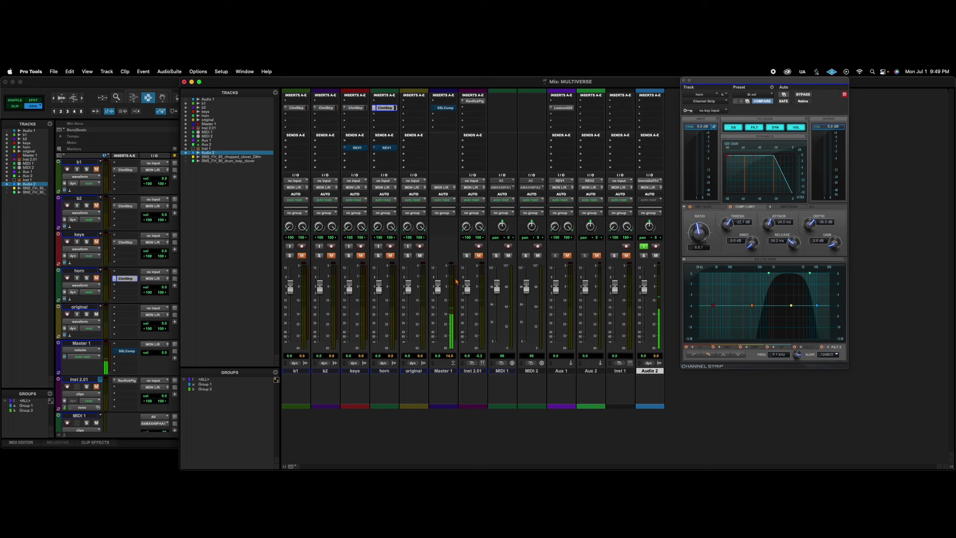
- Start playback, mute original and horn, and insert Addictive Trigger (stereo) on the original track
{"action": "key", "text": "space"}
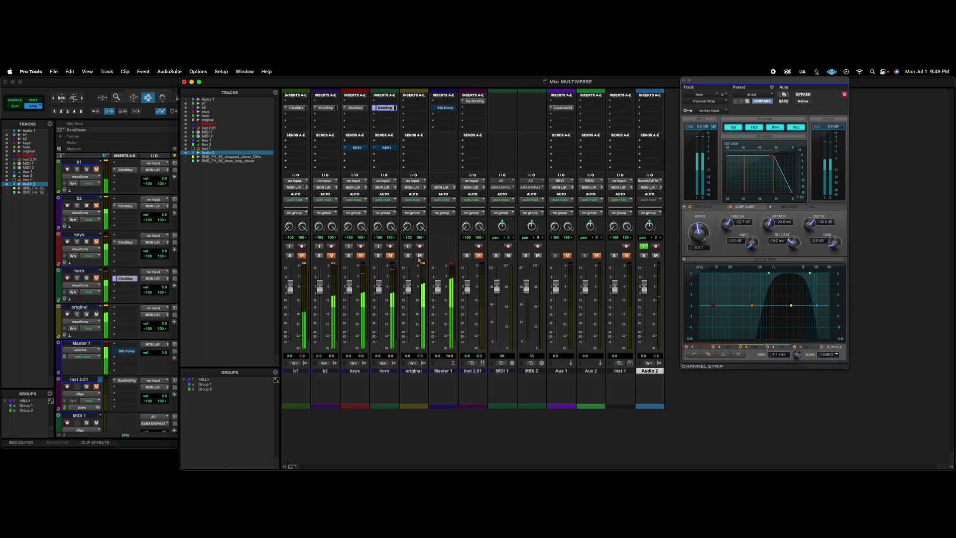
{"action": "left_click", "coordinate": [420, 255]}
{"action": "left_click", "coordinate": [390, 255]}
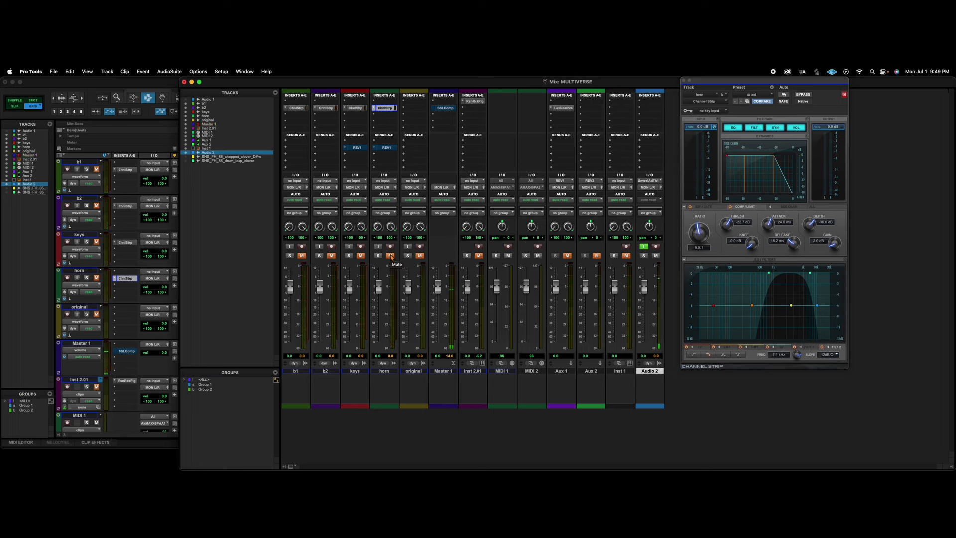
{"action": "left_click", "coordinate": [413, 107]}
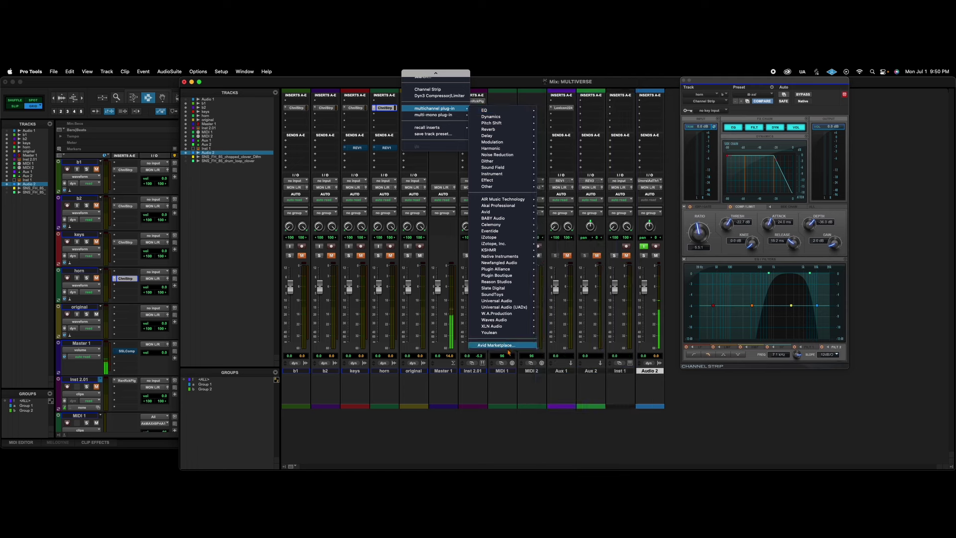
{"action": "mouse_move", "coordinate": [503, 325]}
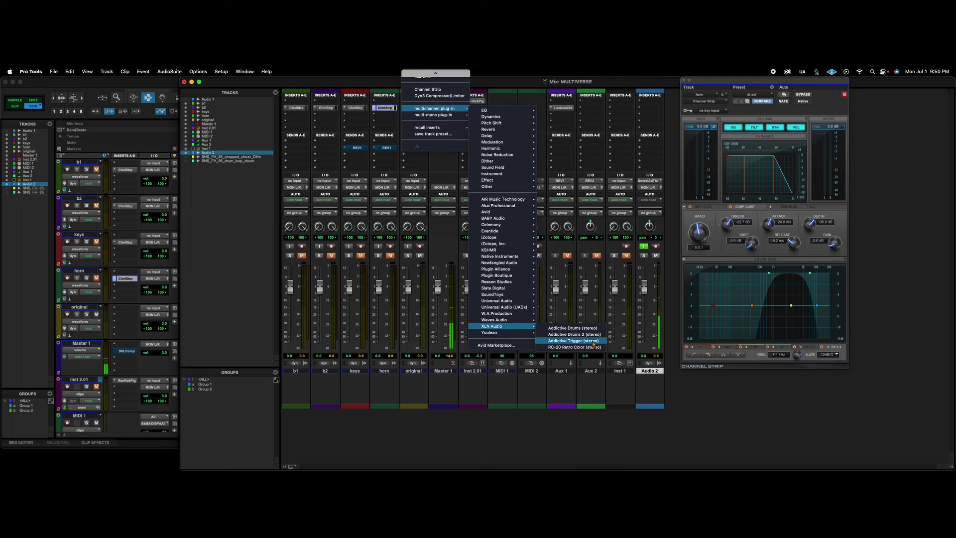
{"action": "left_click", "coordinate": [593, 342]}
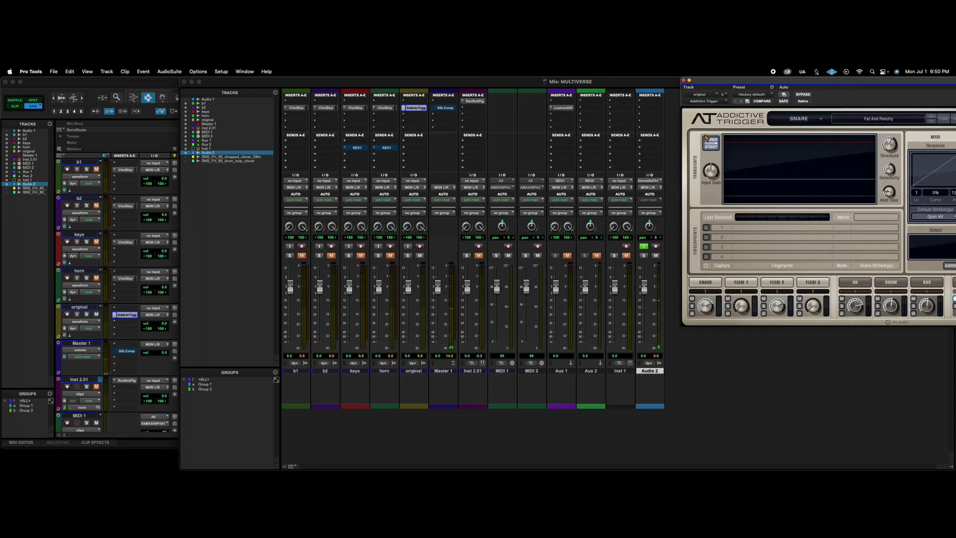
- Play the session so Addictive Trigger's Kick instrument detects transients, repositioning its window into view
{"action": "left_click_drag", "start_coordinate": [766, 80], "coordinate": [567, 85]}
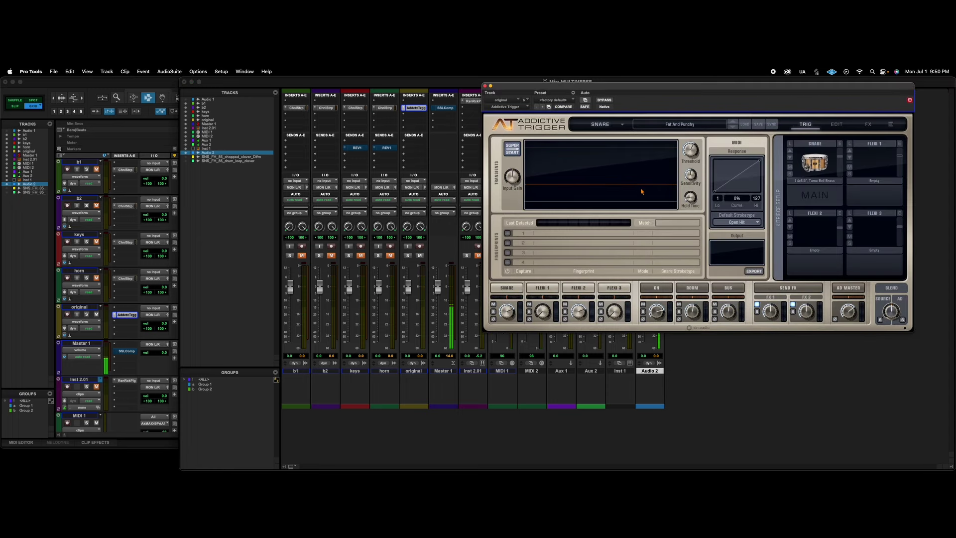
{"action": "key", "text": "space"}
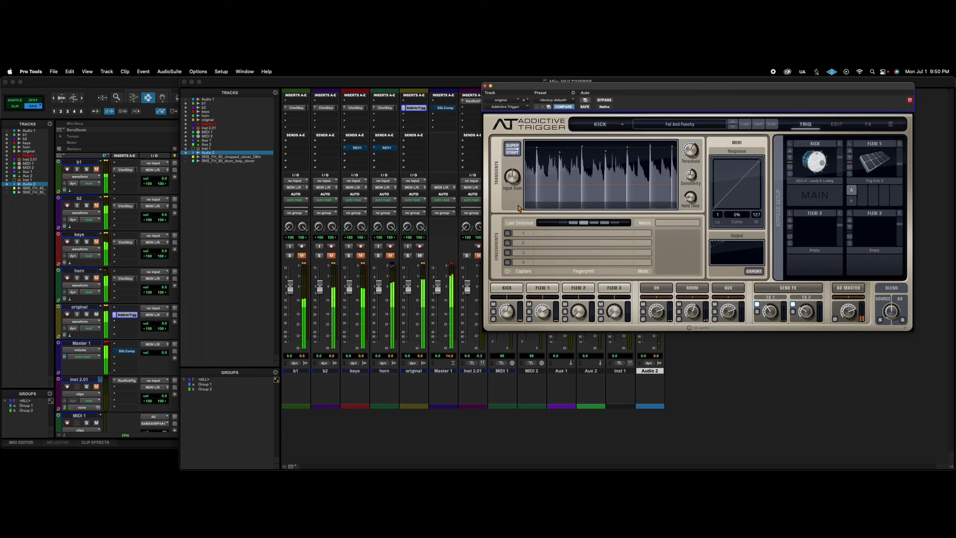
{"action": "left_click_drag", "start_coordinate": [576, 90], "coordinate": [577, 158]}
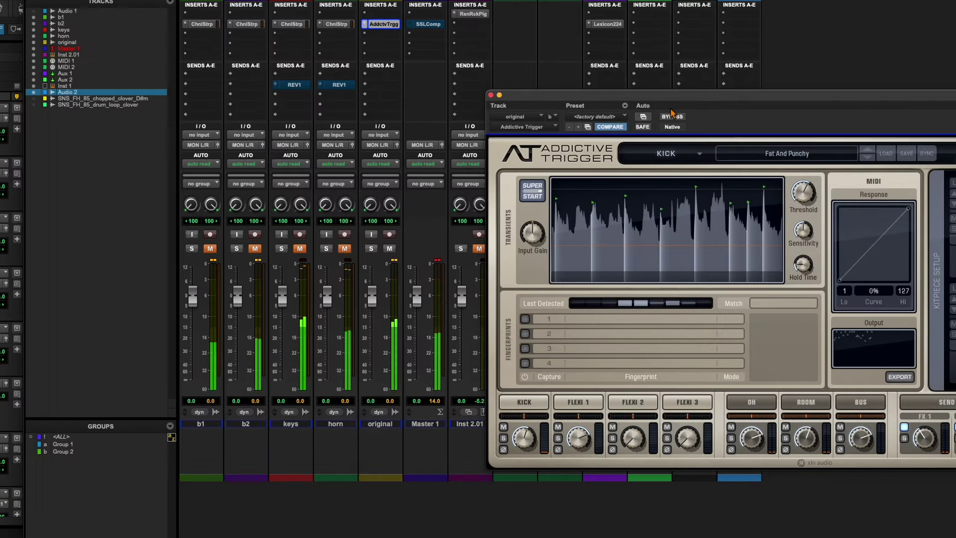
- In the Edit window, shrink the track heights and drag the generated kick MIDI onto MIDI 1
{"action": "key", "text": "super+equal"}
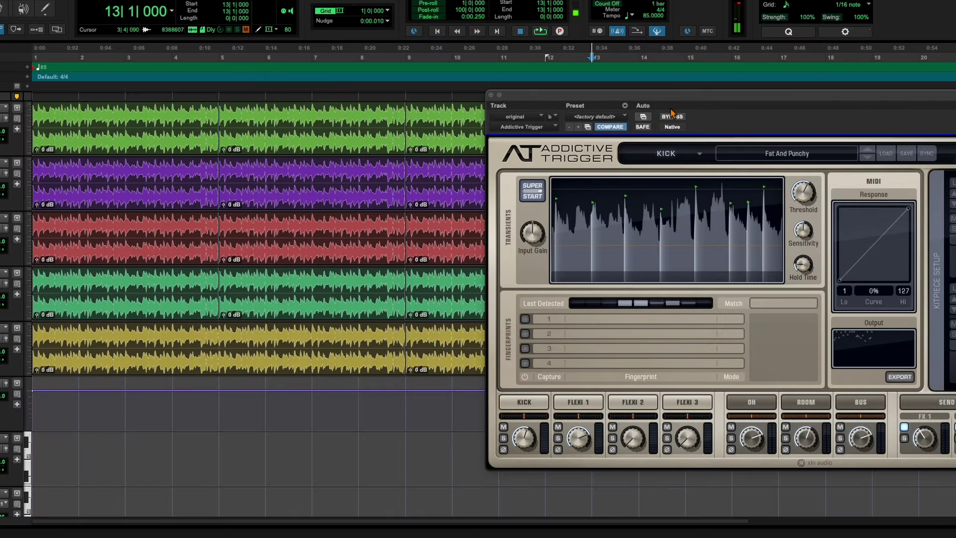
{"action": "left_click", "coordinate": [25, 244]}
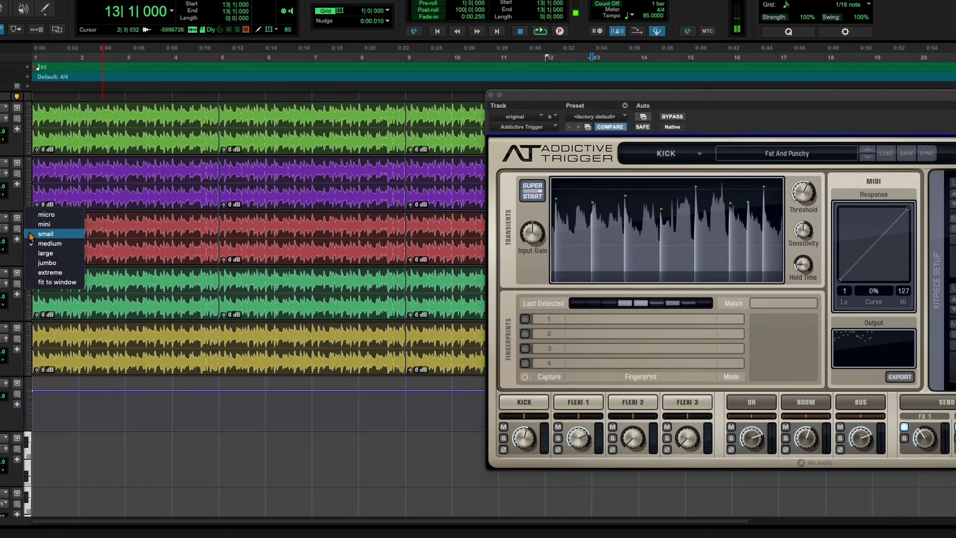
{"action": "left_click", "coordinate": [48, 222]}
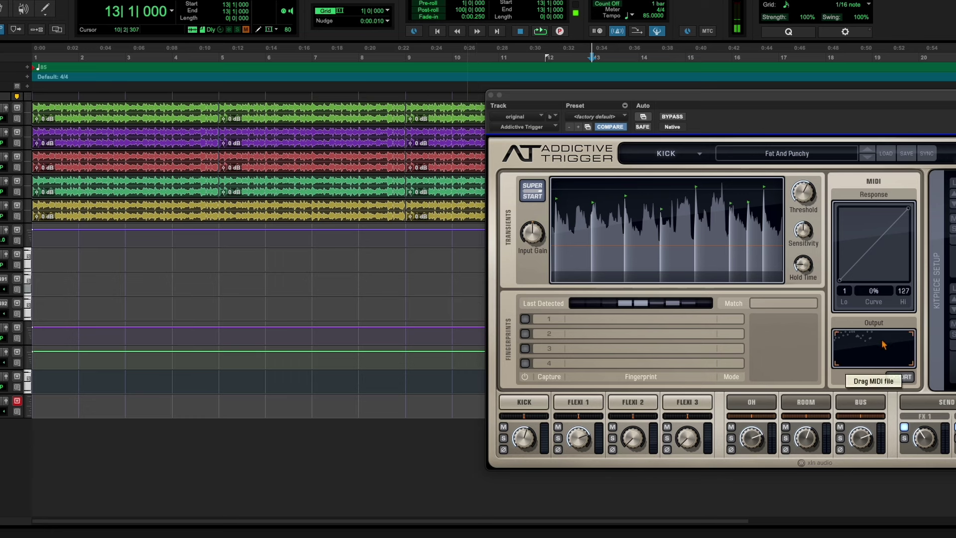
{"action": "left_click_drag", "start_coordinate": [885, 341], "coordinate": [52, 287]}
- Enlarge MIDI 1 and route its output to 01 - Reason Rack Plugin MIDI In 1, channel-1
{"action": "left_click", "coordinate": [29, 289]}
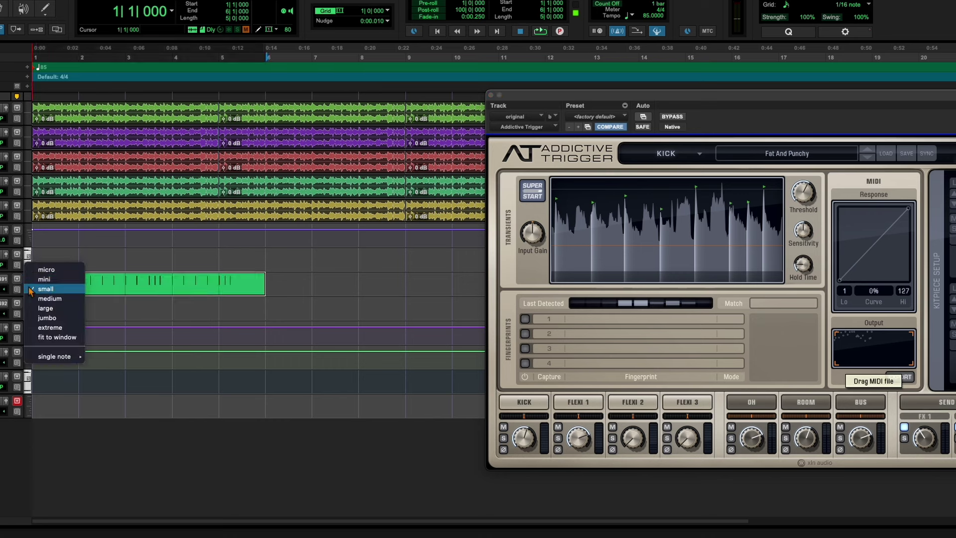
{"action": "left_click", "coordinate": [44, 306]}
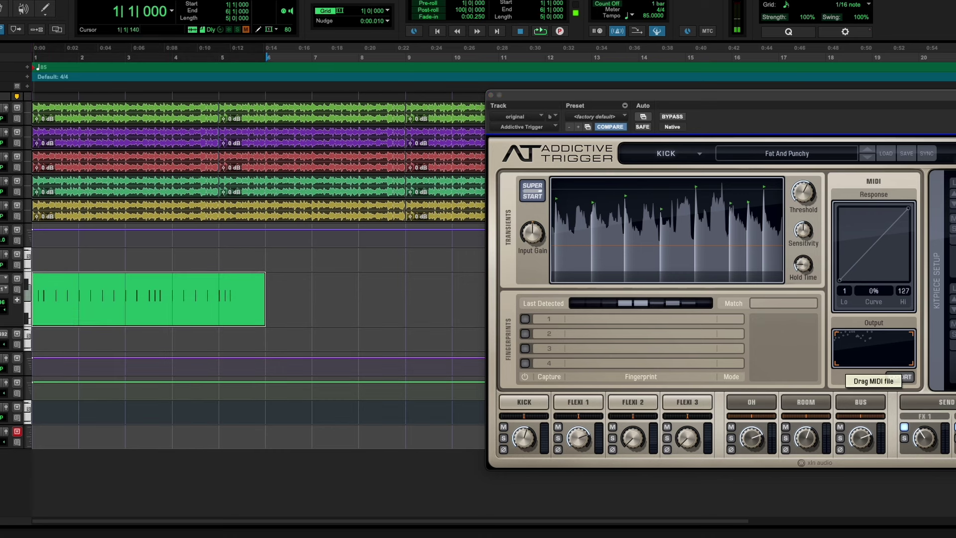
{"action": "left_click", "coordinate": [5, 289]}
{"action": "mouse_move", "coordinate": [107, 312]}
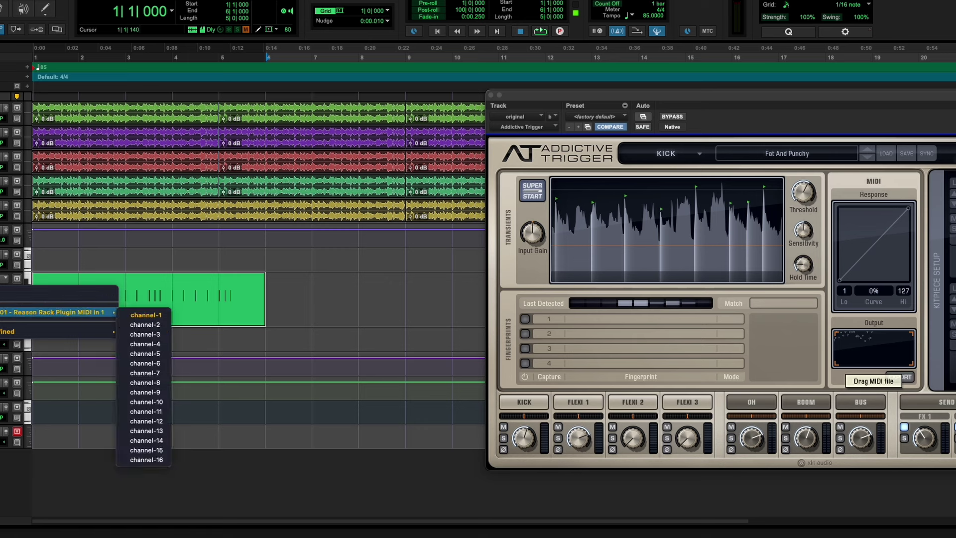
{"action": "left_click", "coordinate": [160, 317]}
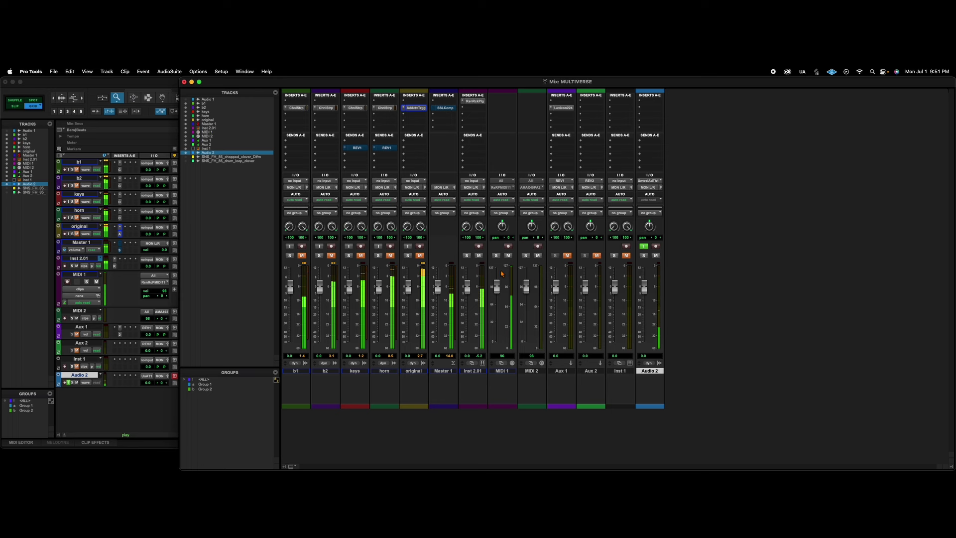
- Switch to the Edit window, stop playback, and select the Grabber tool
{"action": "key", "text": "super+equal"}
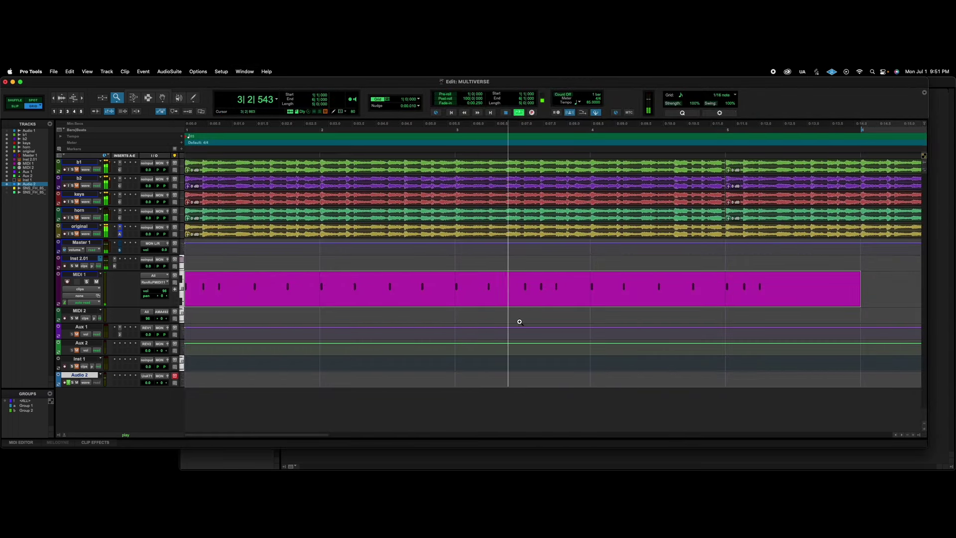
{"action": "key", "text": "space"}
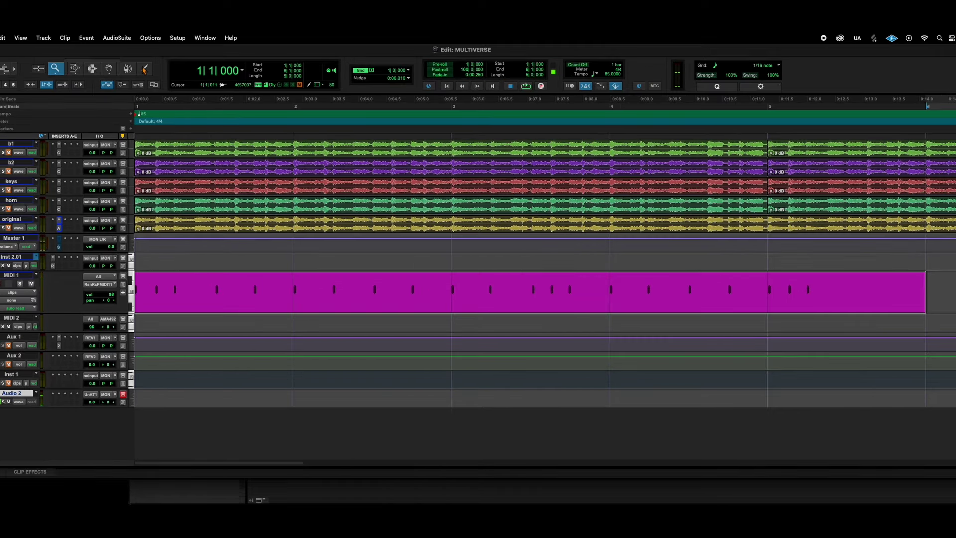
{"action": "left_click", "coordinate": [109, 69]}
- Open the kick clip in the MIDI Editor and raise the first note from C1 to D1
{"action": "double_click", "coordinate": [281, 307]}
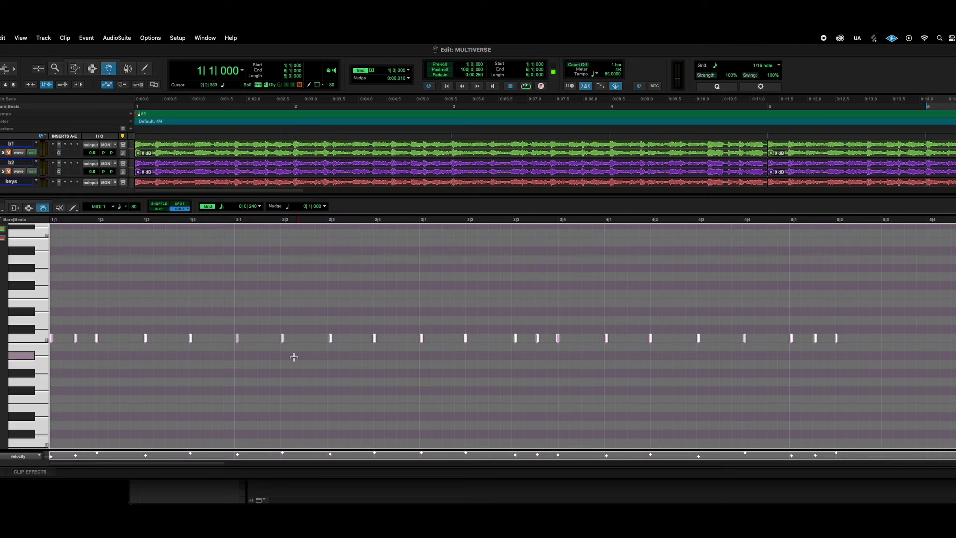
{"action": "left_click", "coordinate": [132, 319]}
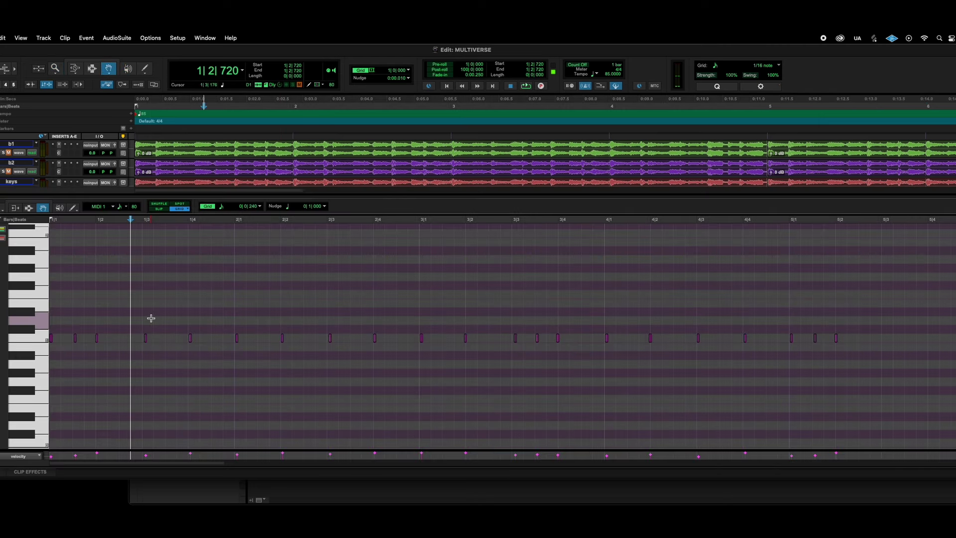
{"action": "left_click", "coordinate": [97, 337]}
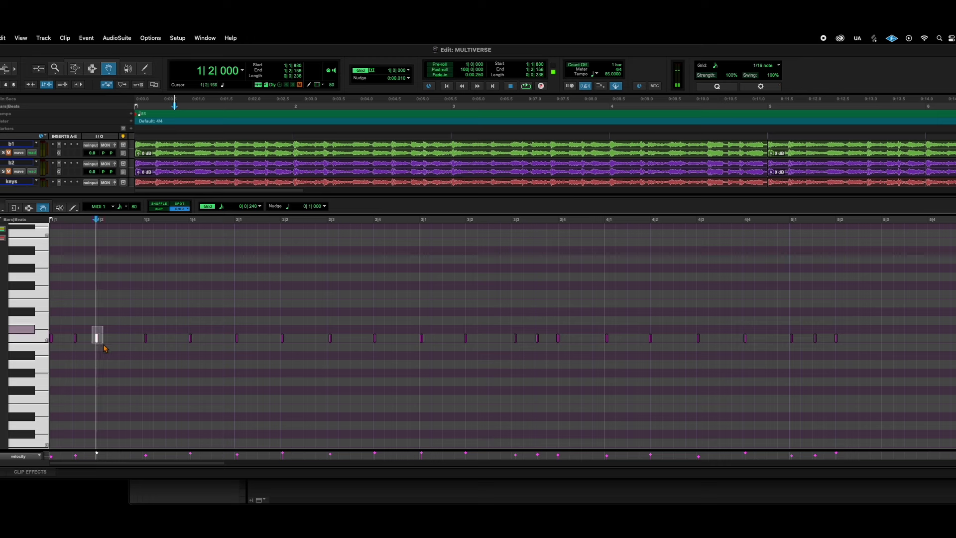
{"action": "left_click_drag", "start_coordinate": [105, 347], "coordinate": [106, 346]}
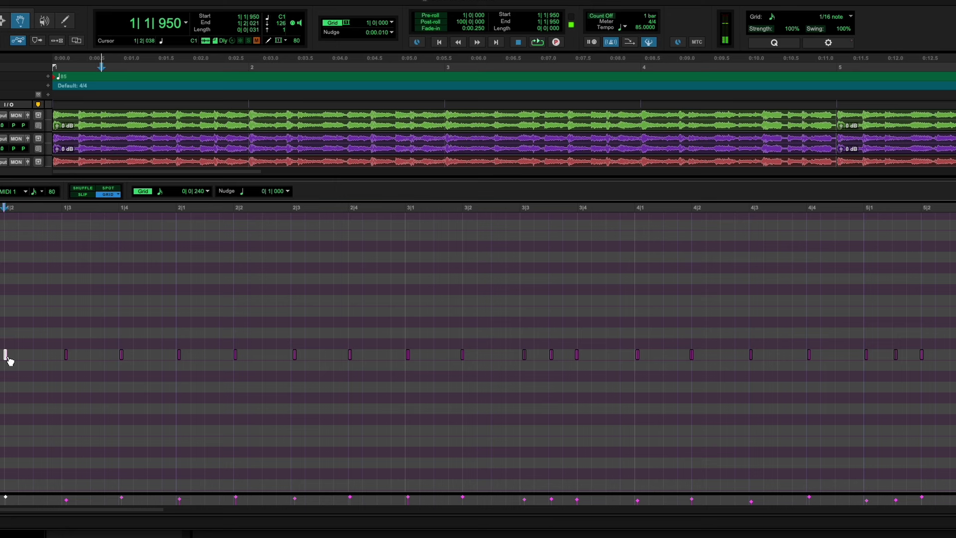
{"action": "left_click_drag", "start_coordinate": [9, 354], "coordinate": [9, 333]}
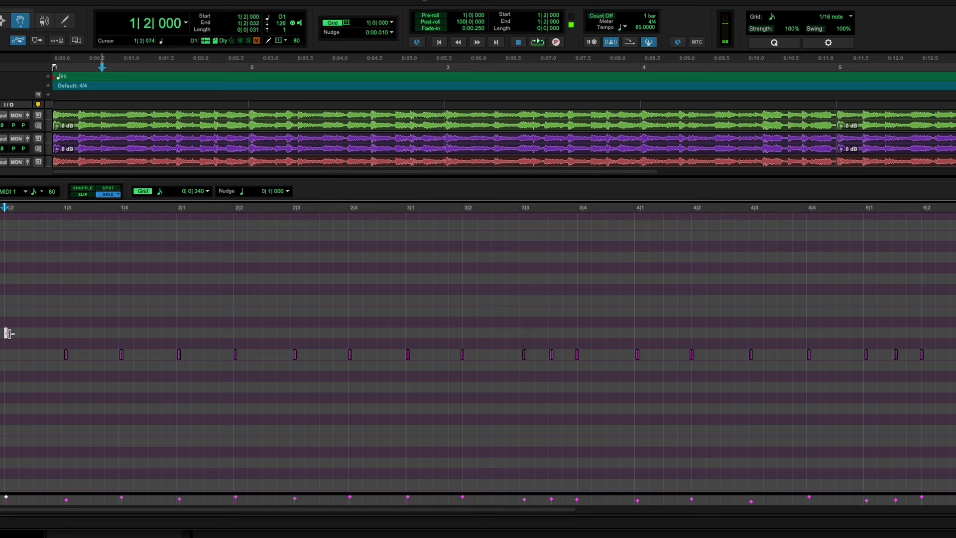
{"action": "left_click", "coordinate": [111, 346]}
{"action": "left_click", "coordinate": [121, 355]}
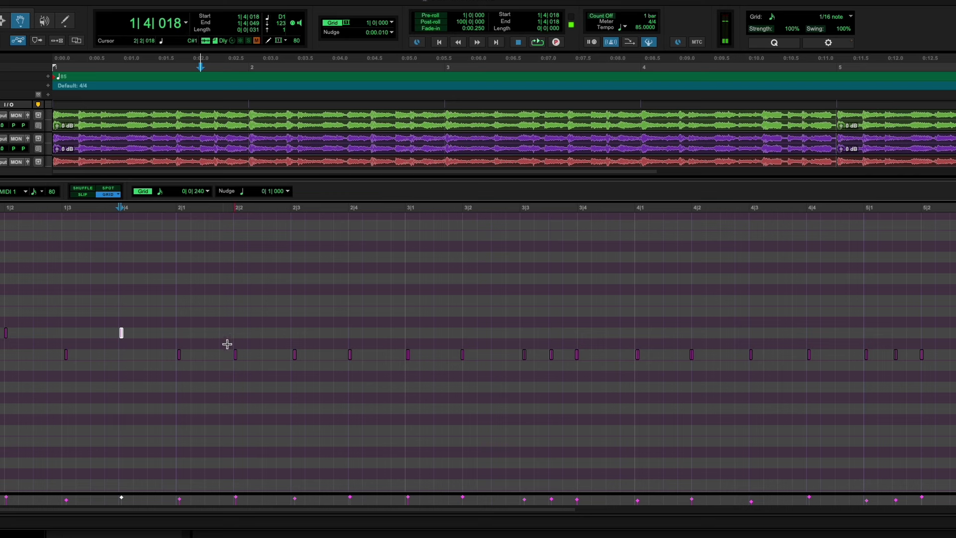
- Raise the C#1 hits at 2|2, 3|2, 3|4, 4|2 and 4|4 to D1, then select bars 1–9
{"action": "left_click_drag", "start_coordinate": [235, 354], "coordinate": [238, 338]}
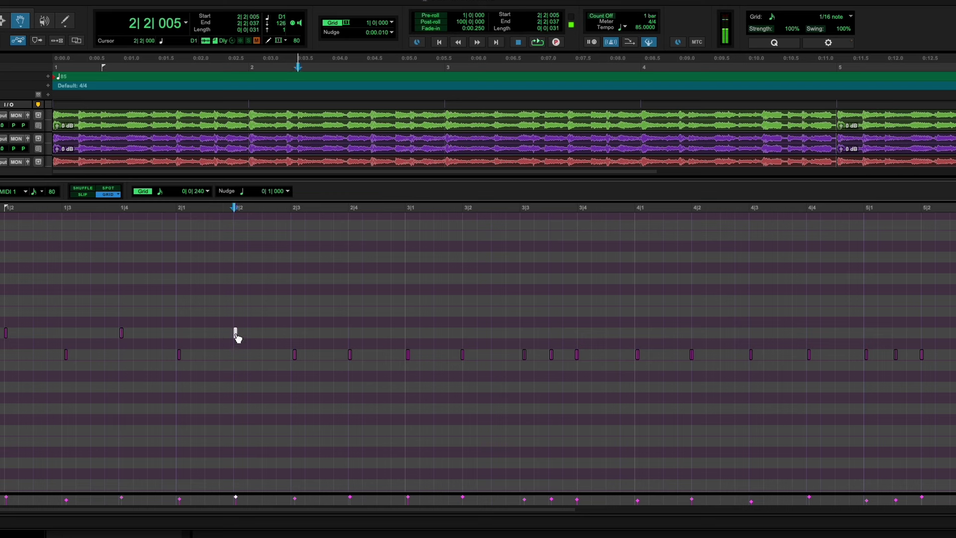
{"action": "left_click_drag", "start_coordinate": [336, 336], "coordinate": [353, 355]}
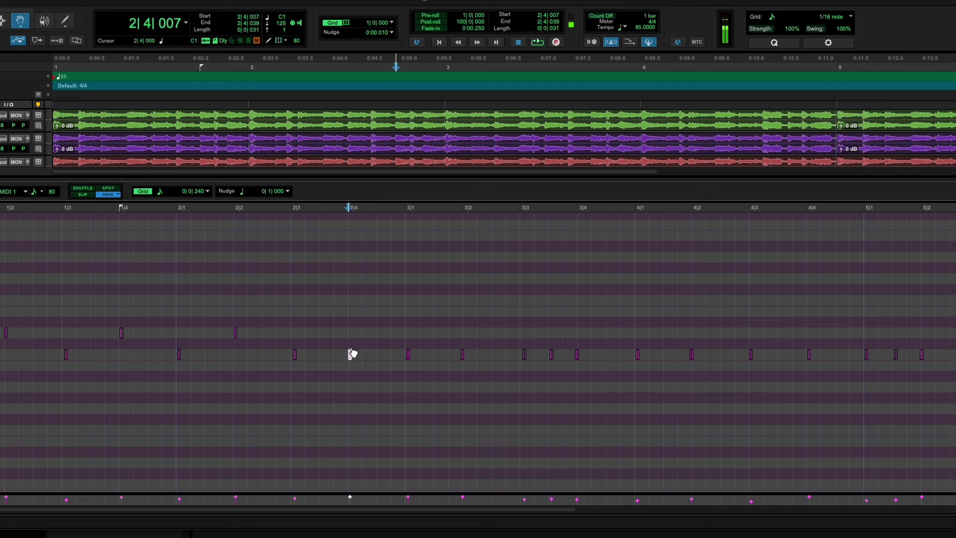
{"action": "left_click_drag", "start_coordinate": [463, 354], "coordinate": [465, 334]}
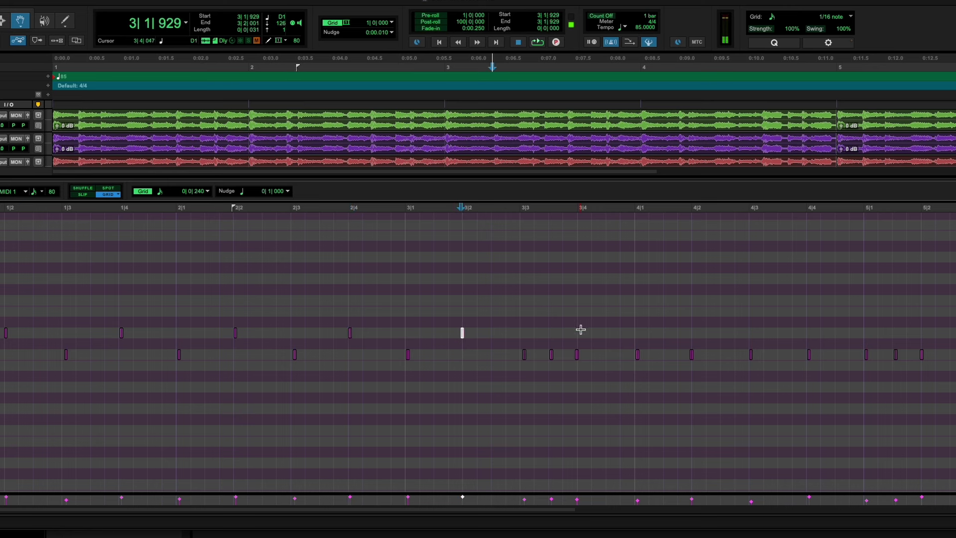
{"action": "left_click_drag", "start_coordinate": [577, 355], "coordinate": [576, 334]}
{"action": "left_click_drag", "start_coordinate": [691, 354], "coordinate": [693, 333]}
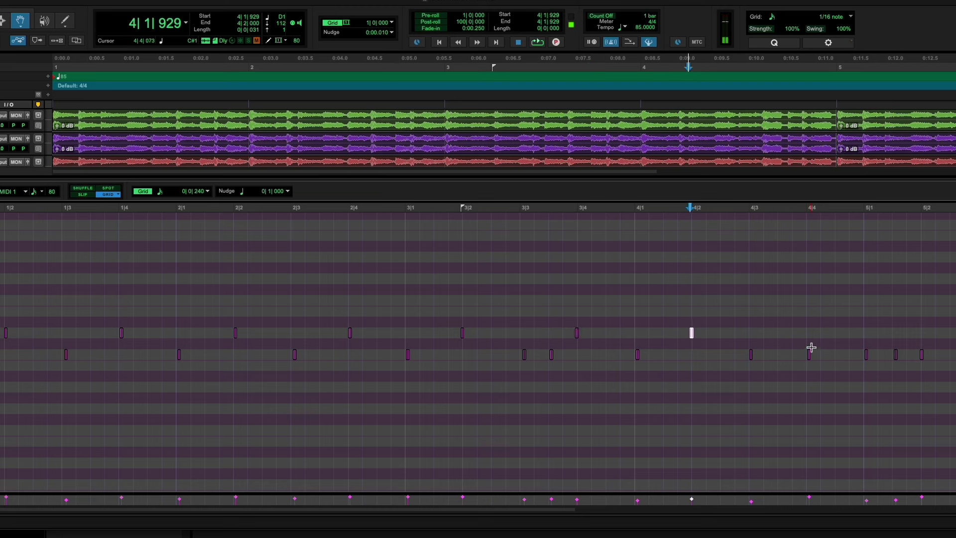
{"action": "left_click_drag", "start_coordinate": [809, 354], "coordinate": [809, 333]}
{"action": "left_click_drag", "start_coordinate": [864, 324], "coordinate": [935, 372]}
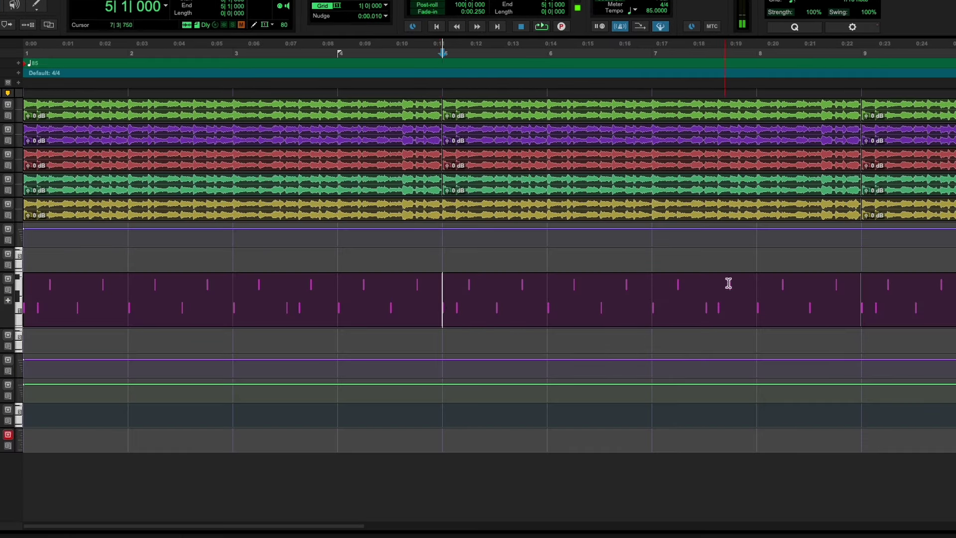
{"action": "left_click_drag", "start_coordinate": [835, 294], "coordinate": [34, 316]}
- Loop-play the session, switch to the Mix window, and briefly view the Redrum rack on Inst 2.01
{"action": "key", "text": "space"}
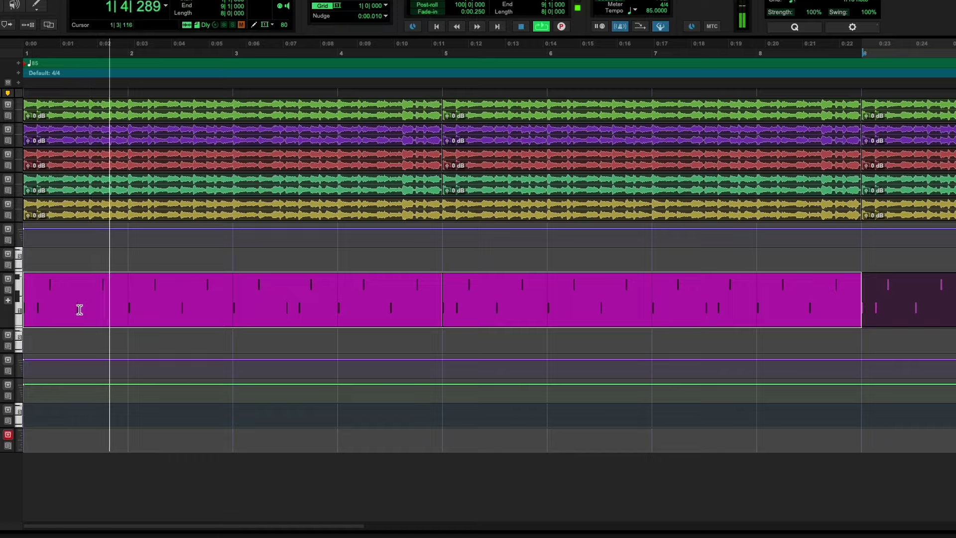
{"action": "key", "text": "ctrl+equal"}
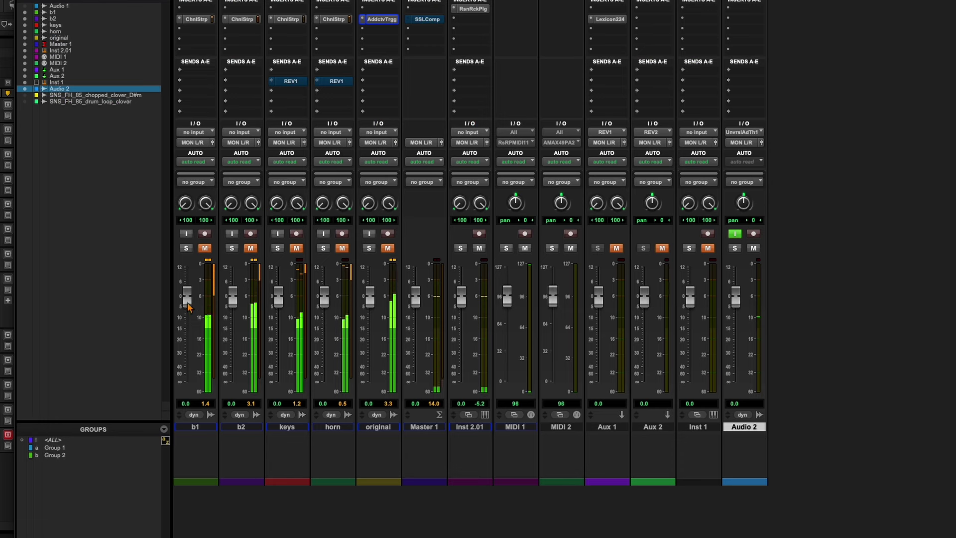
{"action": "left_click", "coordinate": [471, 9]}
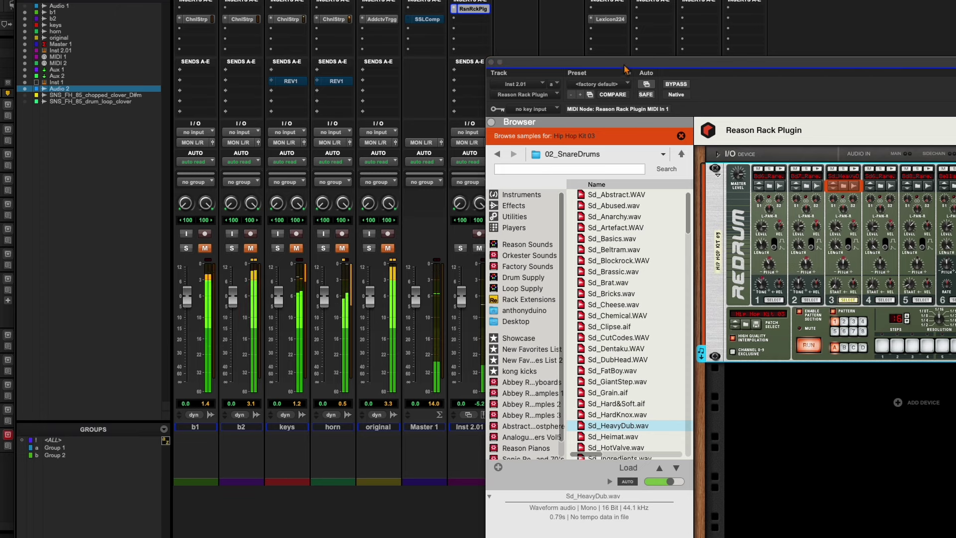
{"action": "left_click_drag", "start_coordinate": [625, 68], "coordinate": [383, 0]}
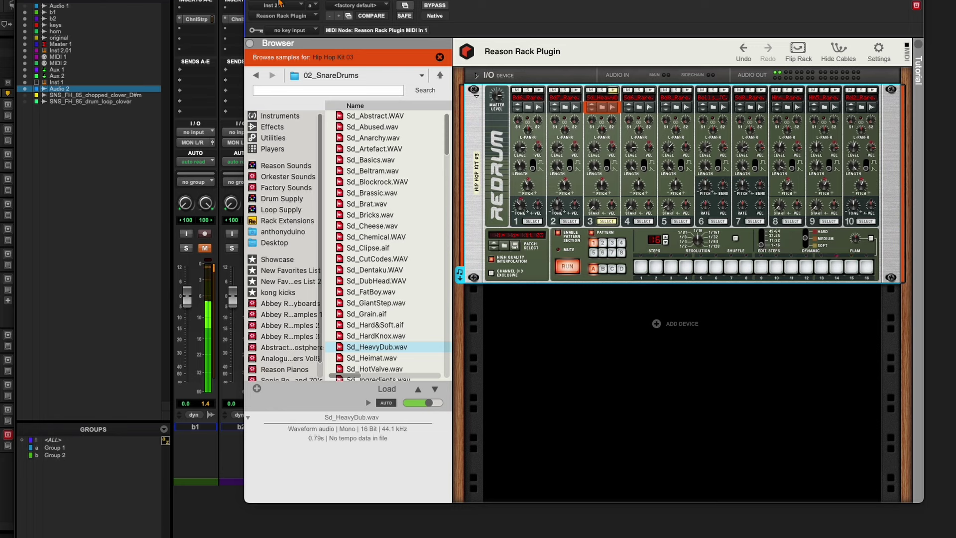
{"action": "key", "text": "super+w"}
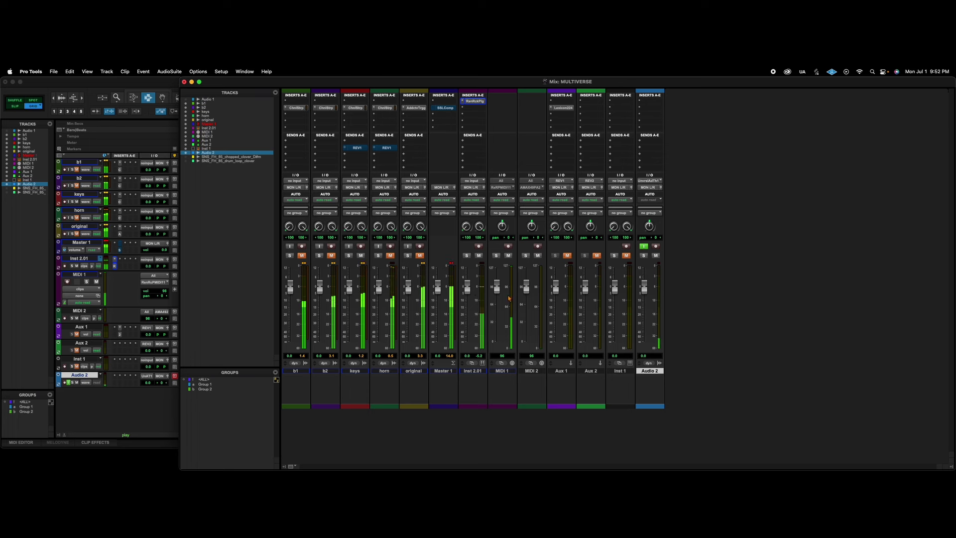
- Unmute b1, b2 and horn; set keys -6.8, b1 -7.5, horn -2.5, original -∞, Inst 2.01 +0.9 dB
{"action": "left_click_drag", "start_coordinate": [468, 290], "coordinate": [468, 287]}
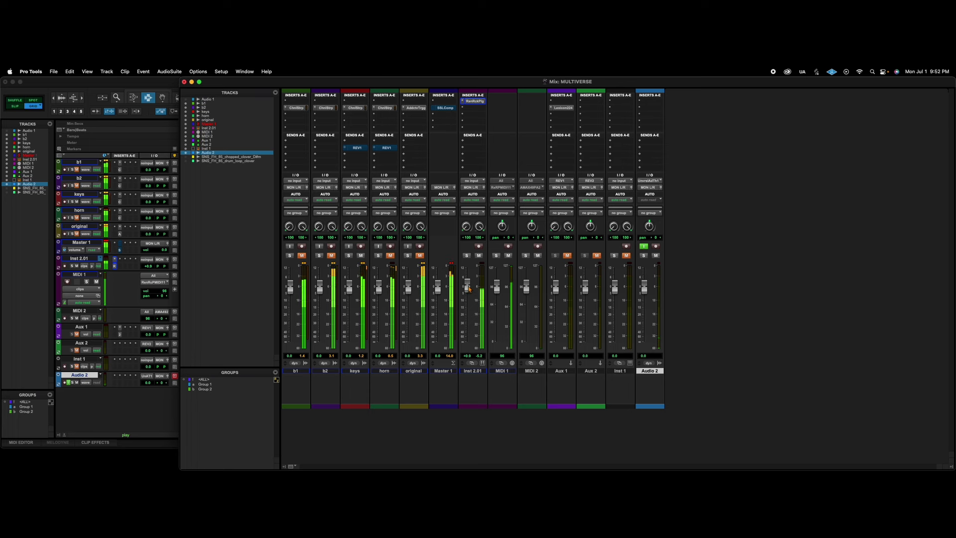
{"action": "left_click_drag", "start_coordinate": [349, 286], "coordinate": [349, 297]}
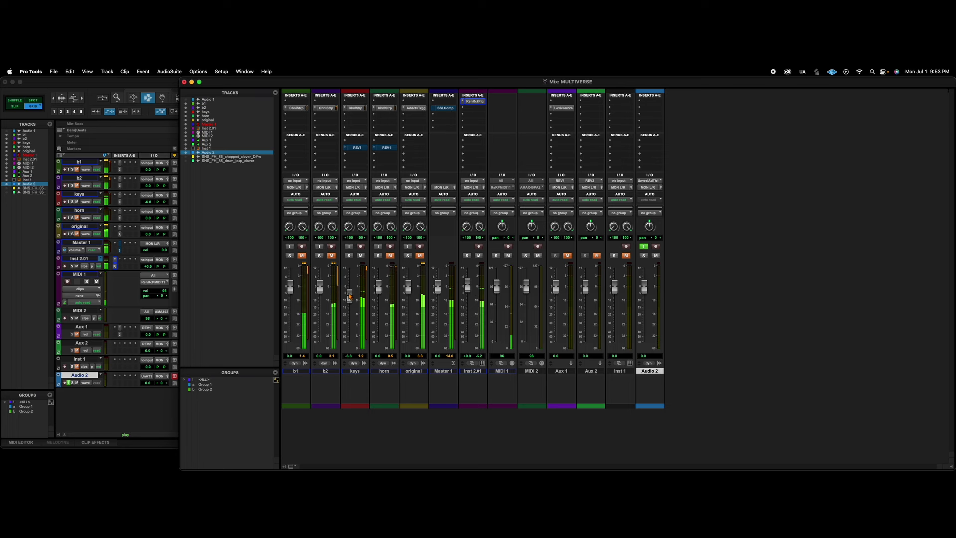
{"action": "left_click", "coordinate": [331, 256]}
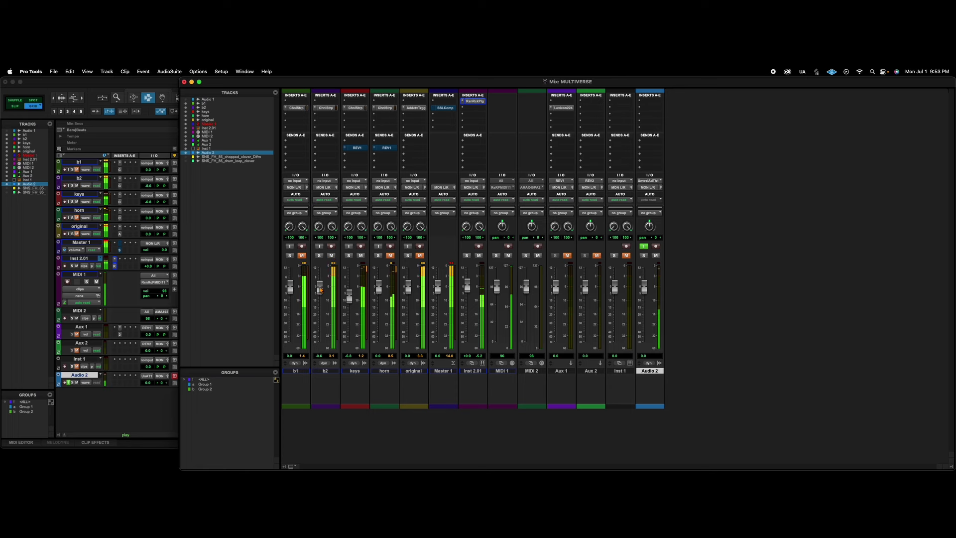
{"action": "left_click", "coordinate": [303, 256]}
{"action": "left_click_drag", "start_coordinate": [289, 288], "coordinate": [290, 297]}
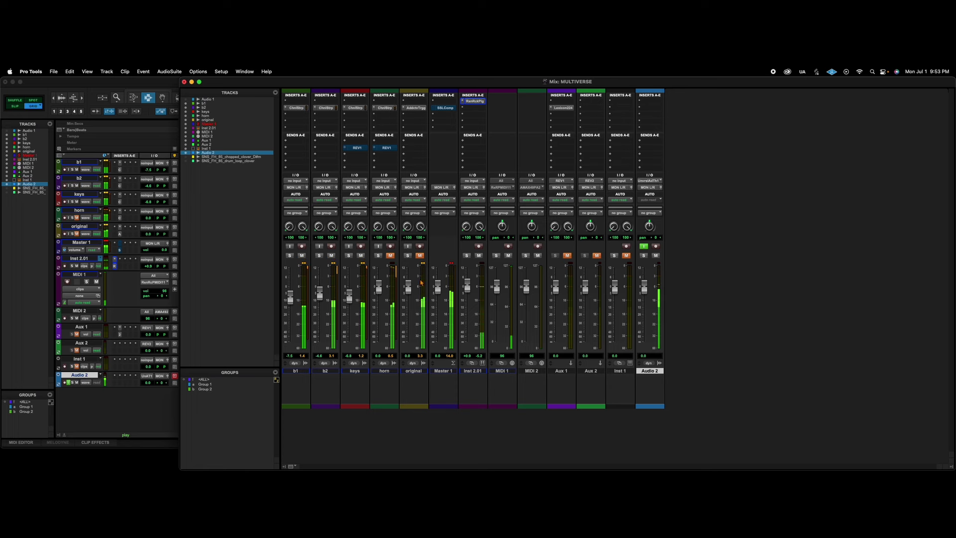
{"action": "left_click", "coordinate": [390, 255]}
{"action": "left_click_drag", "start_coordinate": [378, 288], "coordinate": [379, 289]}
{"action": "left_click_drag", "start_coordinate": [408, 287], "coordinate": [408, 342]}
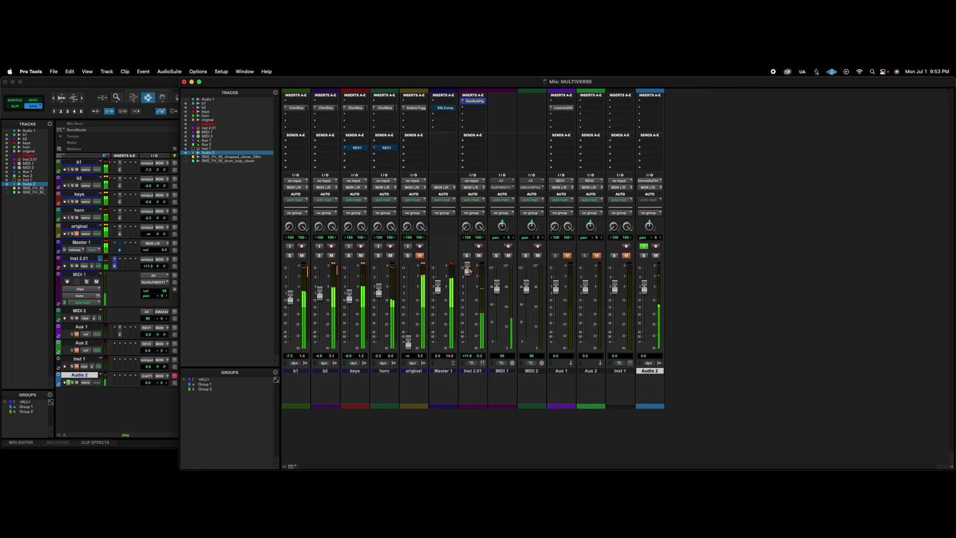
{"action": "mouse_move", "coordinate": [467, 284]}
{"action": "left_mouse_down"}
{"action": "mouse_move", "coordinate": [468, 273]}
{"action": "mouse_move", "coordinate": [468, 285]}
{"action": "left_mouse_up"}
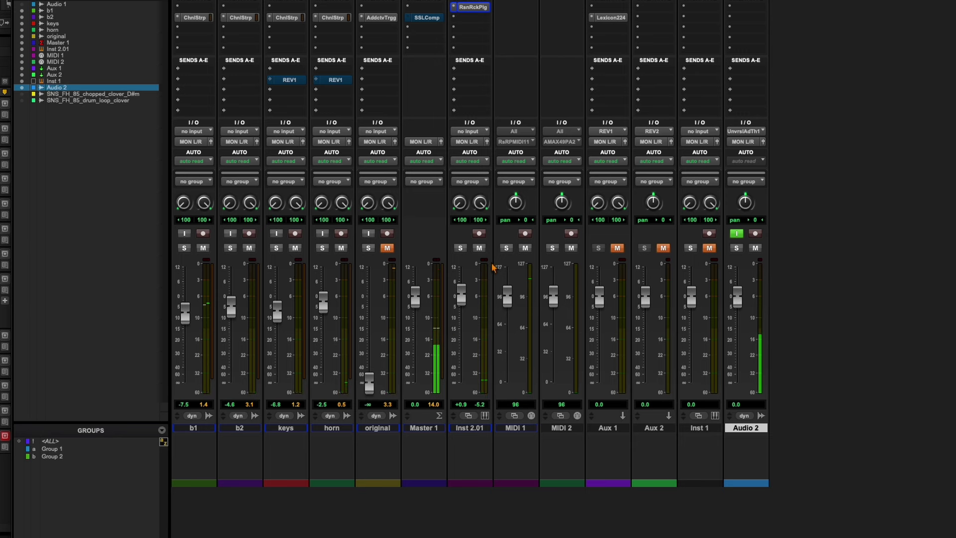
- Solo keys, deactivate its REV1 send to the Lexicon 224 reverb, and unmute the Aux 1 return
{"action": "left_click", "coordinate": [277, 249]}
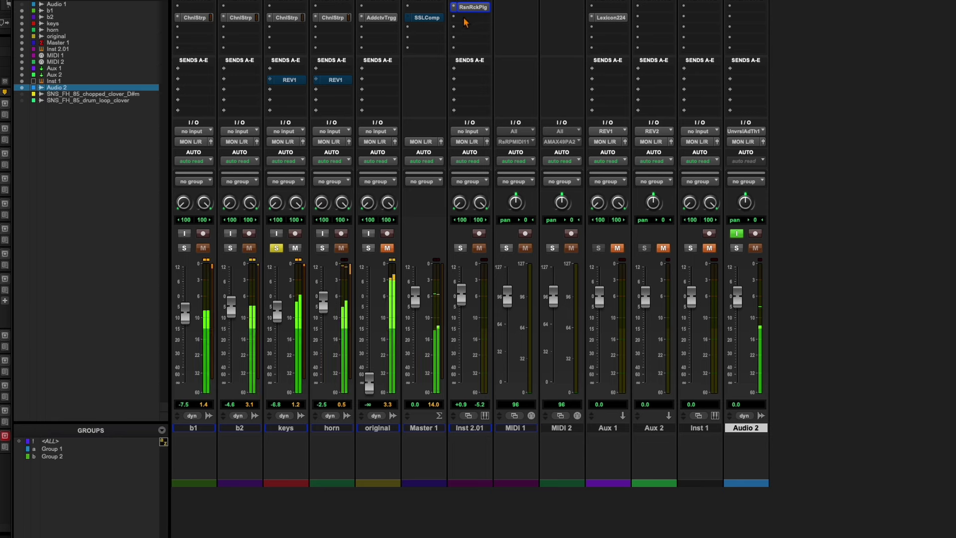
{"action": "left_click", "coordinate": [620, 20]}
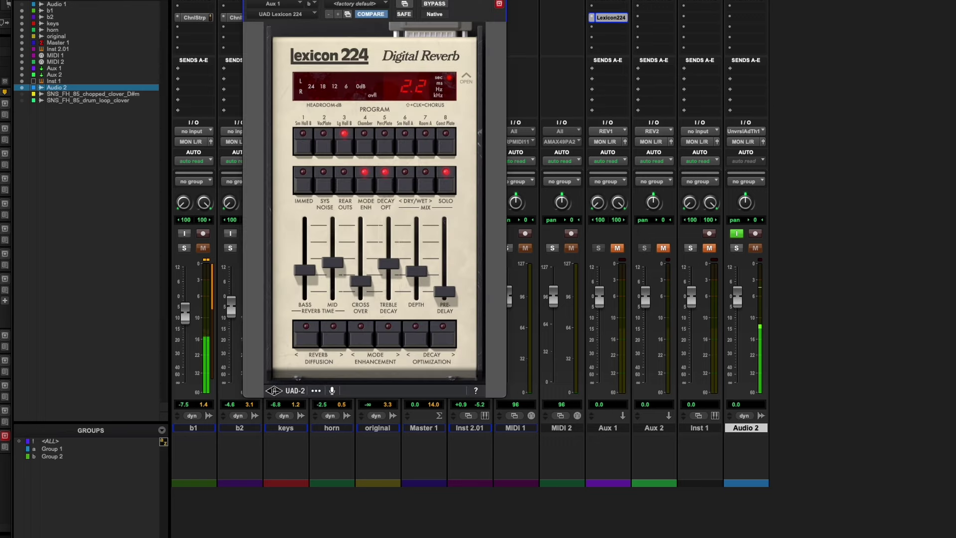
{"action": "left_click_drag", "start_coordinate": [382, 150], "coordinate": [875, 150]}
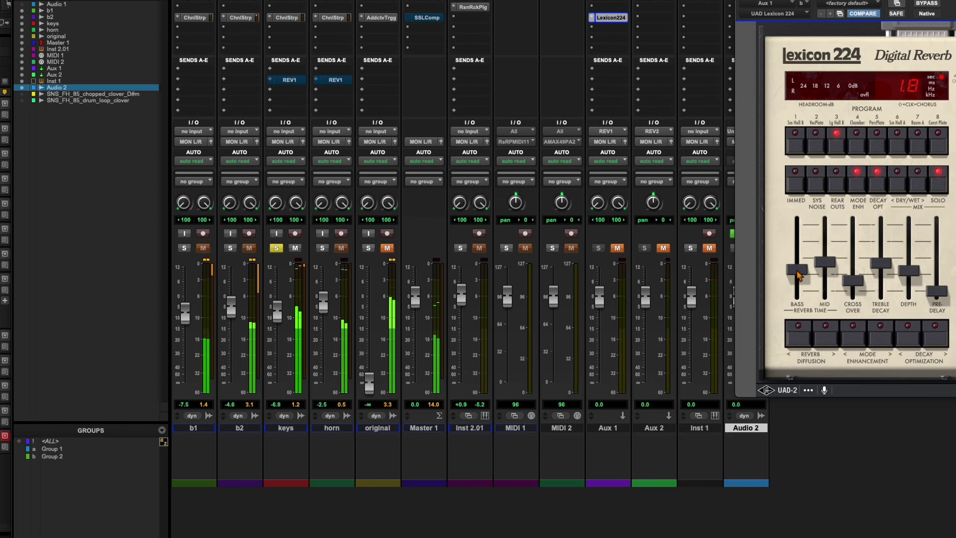
{"action": "left_click", "coordinate": [288, 80], "text": "ctrl+super"}
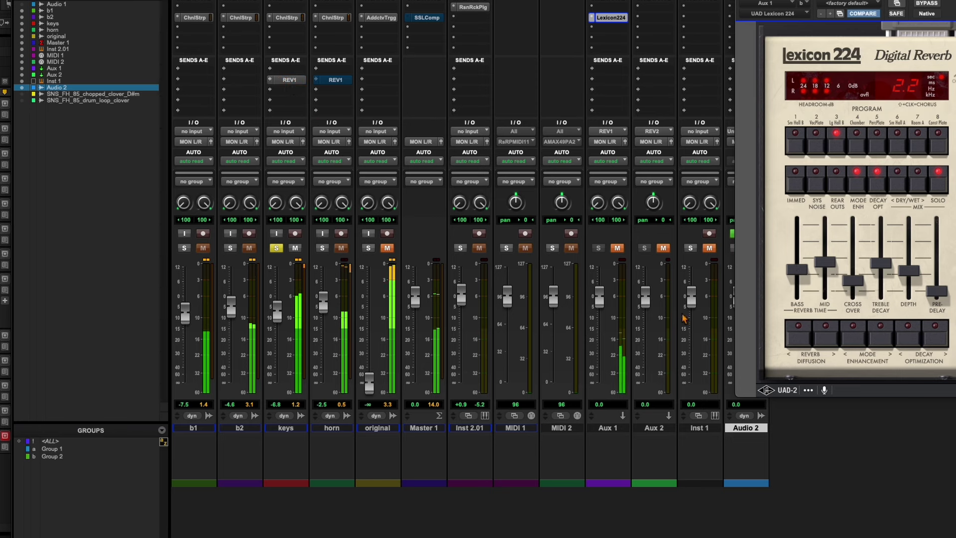
{"action": "left_click", "coordinate": [617, 248]}
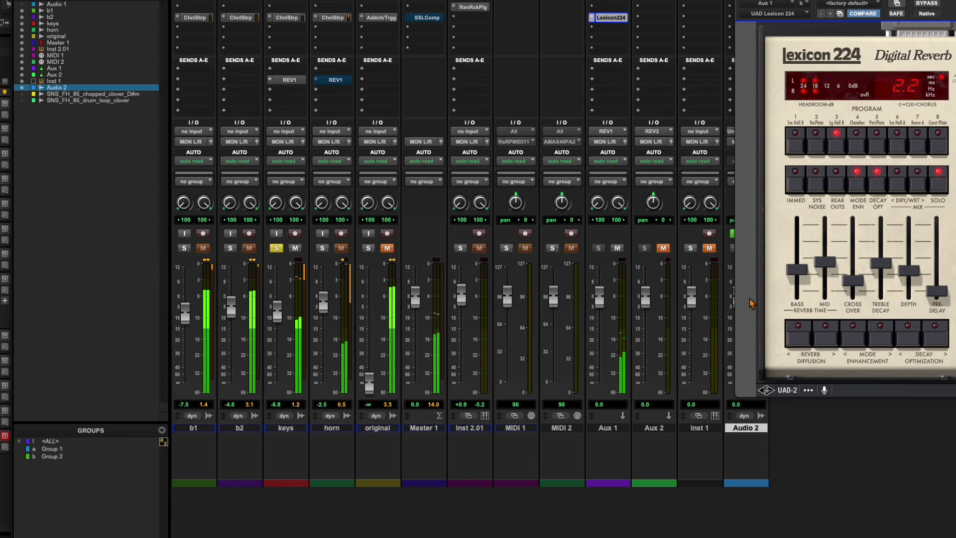
{"action": "left_click_drag", "start_coordinate": [277, 317], "coordinate": [281, 311]}
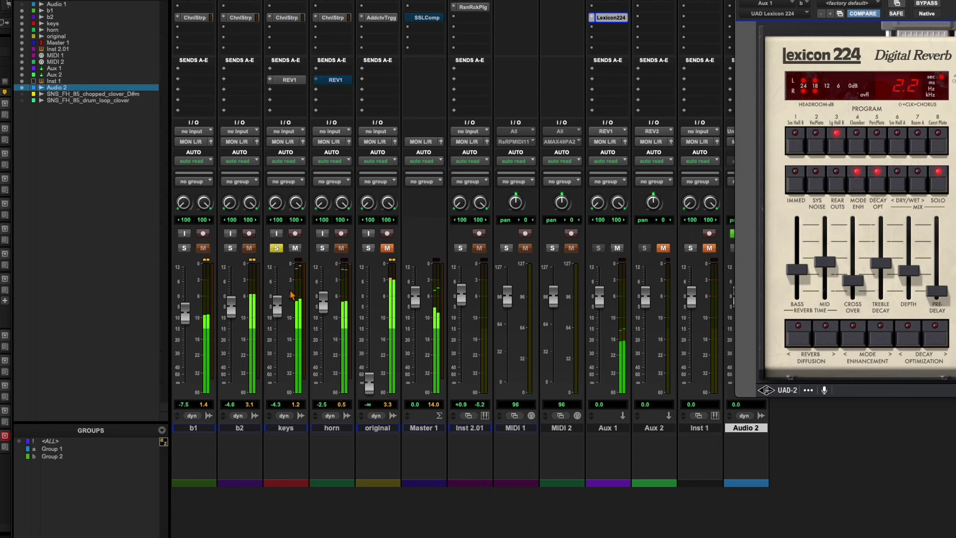
{"action": "left_click", "coordinate": [287, 18]}
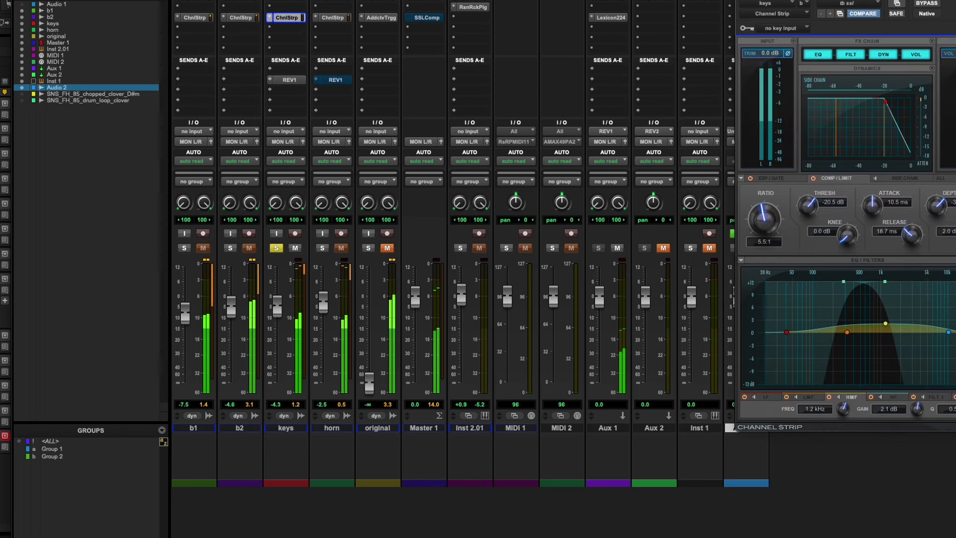
{"action": "left_click_drag", "start_coordinate": [844, 282], "coordinate": [888, 282]}
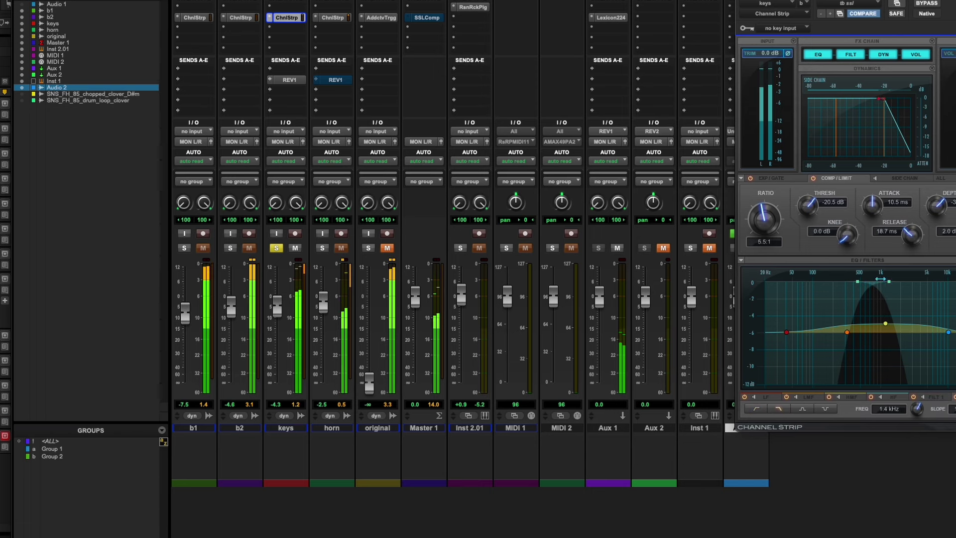
- Briefly solo b2, then mute the horn, b1 and b2 tracks
{"action": "left_click", "coordinate": [232, 251]}
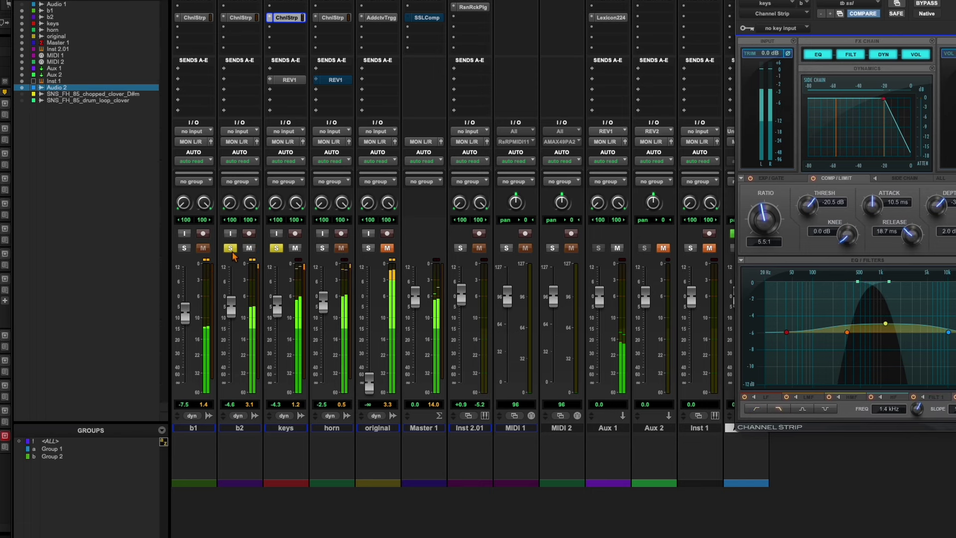
{"action": "left_click", "coordinate": [272, 252]}
{"action": "left_click", "coordinate": [232, 251]}
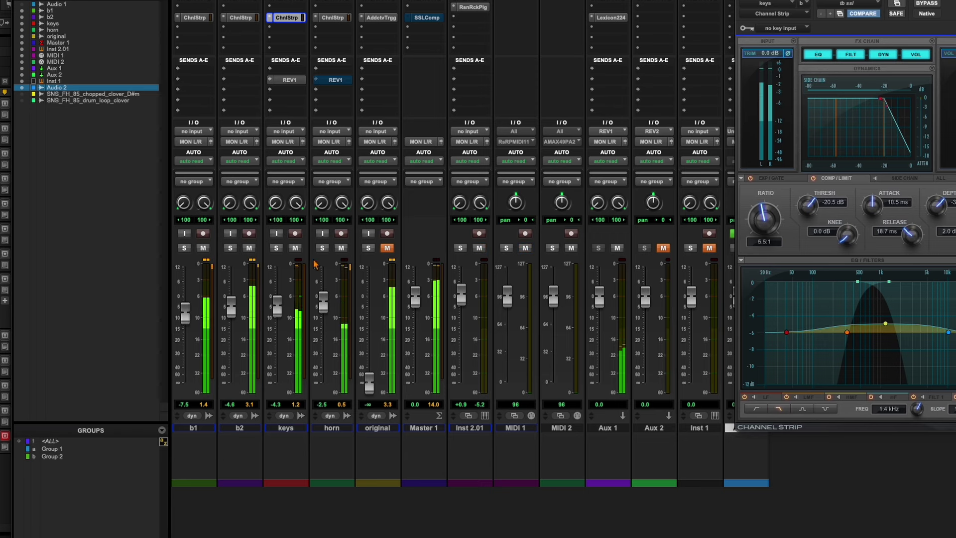
{"action": "left_click", "coordinate": [341, 248]}
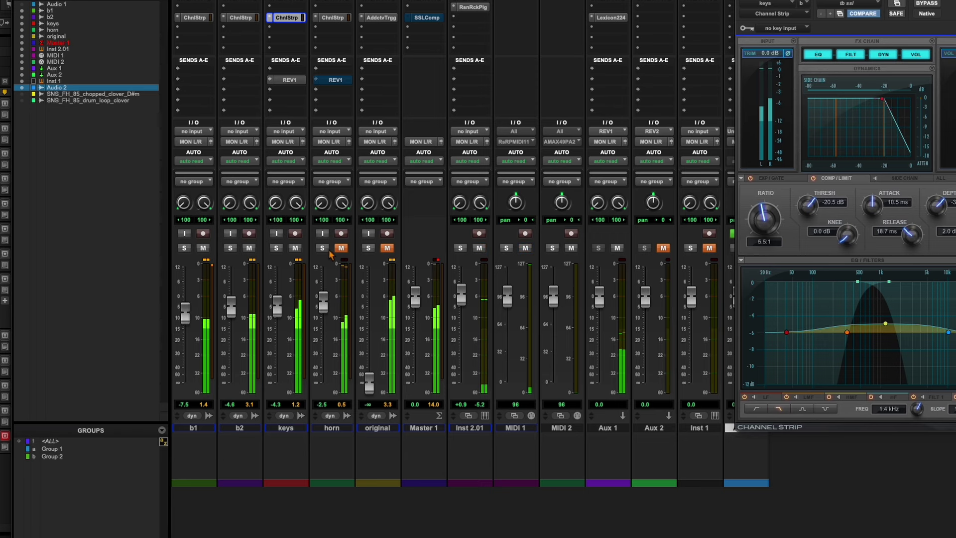
{"action": "left_click", "coordinate": [203, 248]}
{"action": "left_click", "coordinate": [249, 248]}
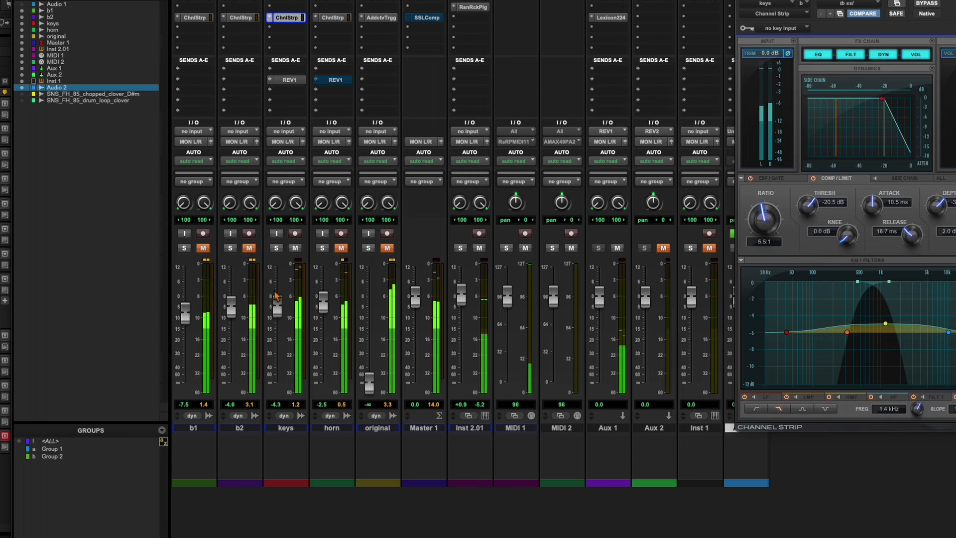
- Raise keys to -2.0 dB and mute the horn, MIDI 1 and Inst 2.01 tracks
{"action": "left_click_drag", "start_coordinate": [276, 307], "coordinate": [276, 297]}
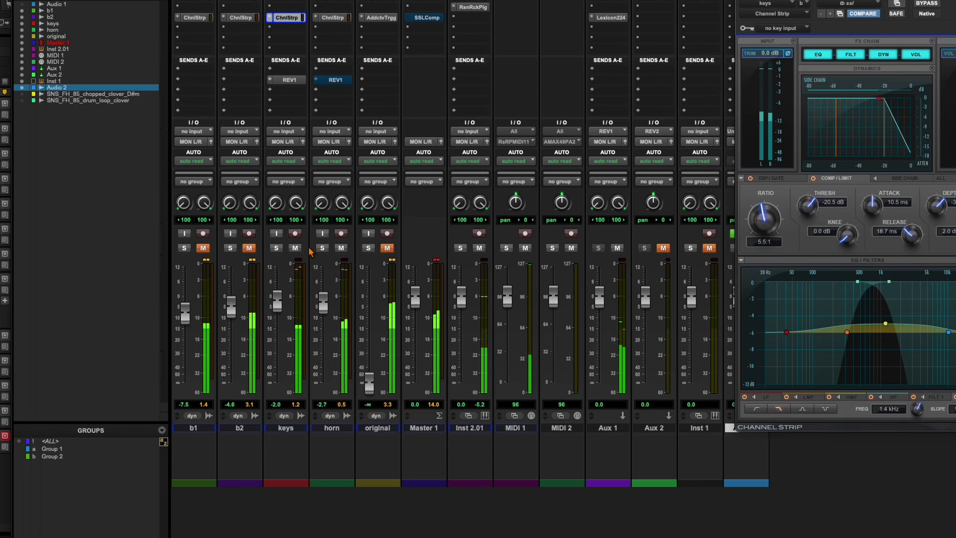
{"action": "left_click", "coordinate": [277, 249]}
{"action": "left_click", "coordinate": [277, 249]}
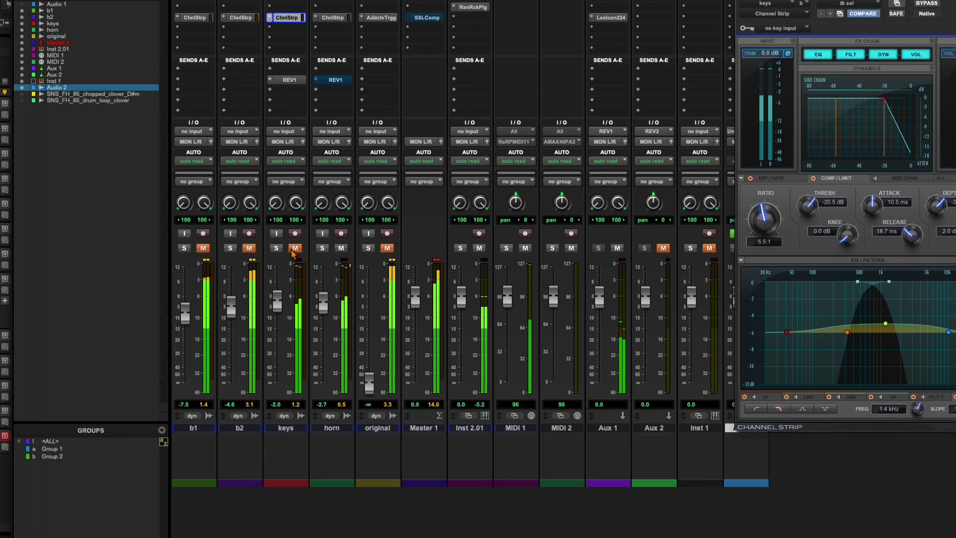
{"action": "left_click", "coordinate": [342, 248]}
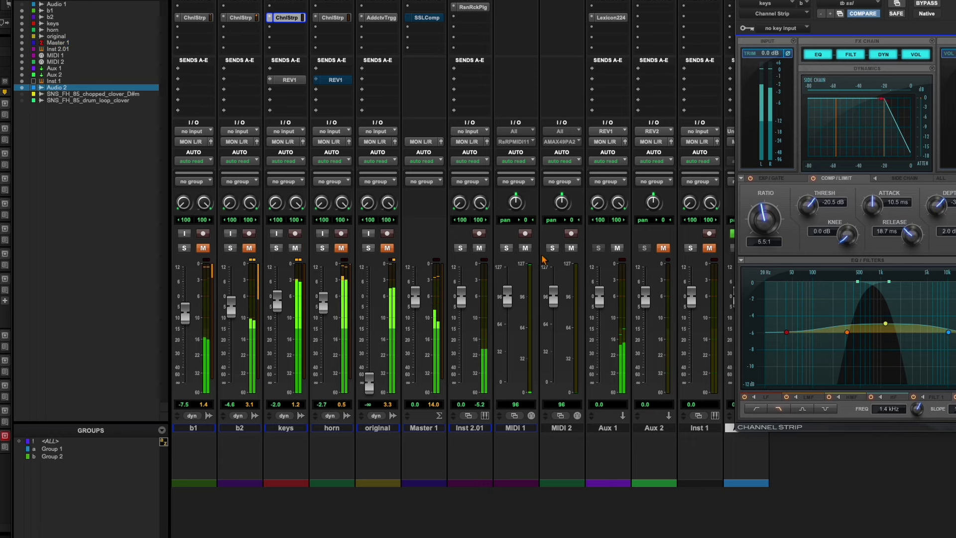
{"action": "left_click", "coordinate": [525, 248]}
{"action": "left_click", "coordinate": [480, 248]}
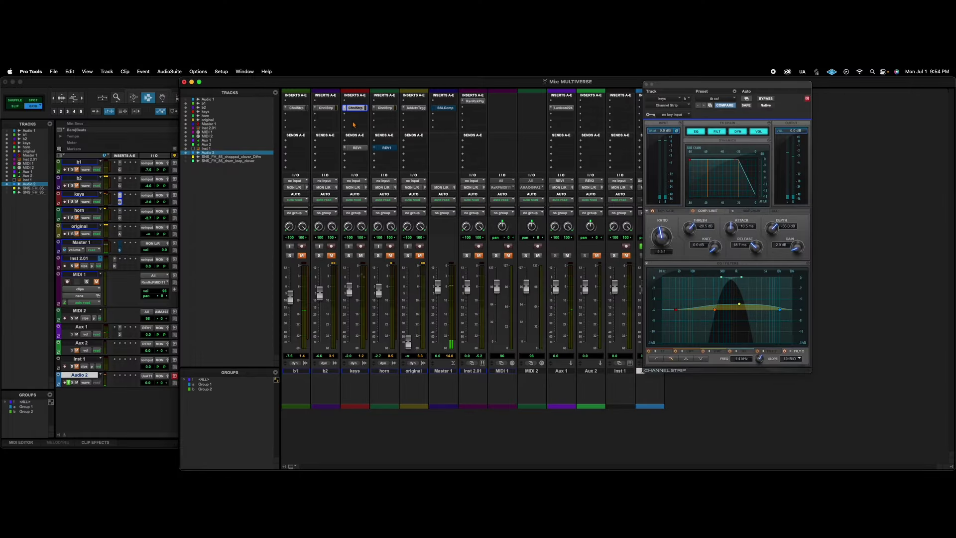
- Insert AIR Chorus on an empty keys insert and load its 06 Soft Stereo preset
{"action": "left_click", "coordinate": [345, 123]}
{"action": "mouse_move", "coordinate": [376, 122]}
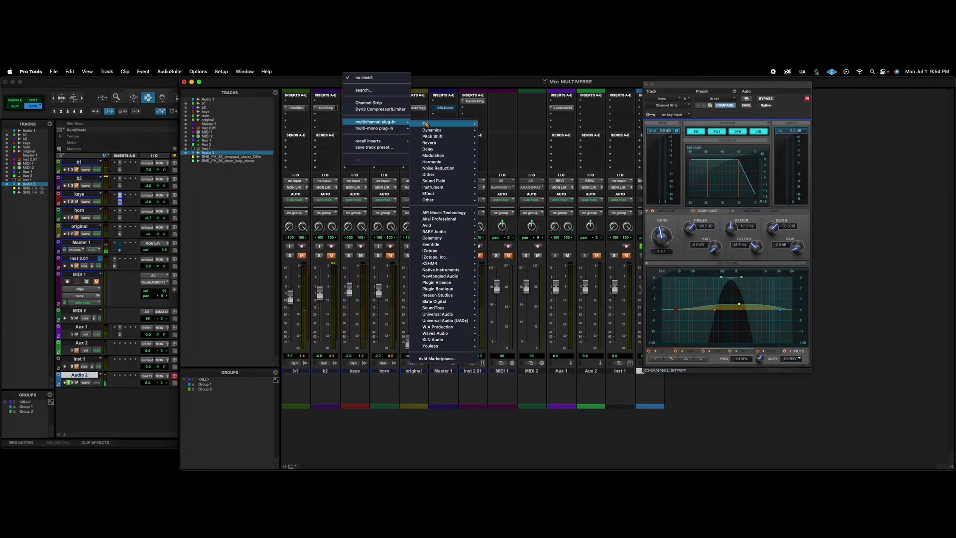
{"action": "mouse_move", "coordinate": [432, 156]}
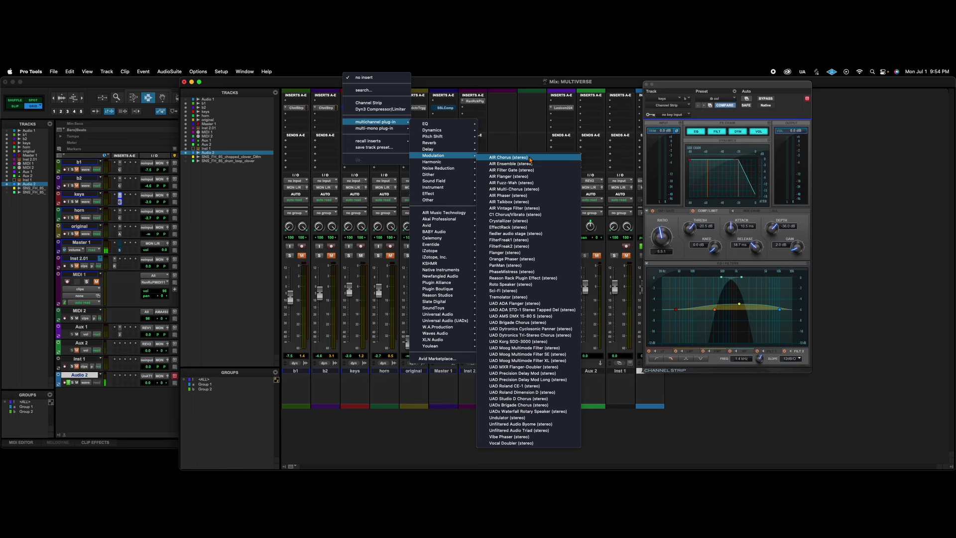
{"action": "left_click", "coordinate": [530, 157]}
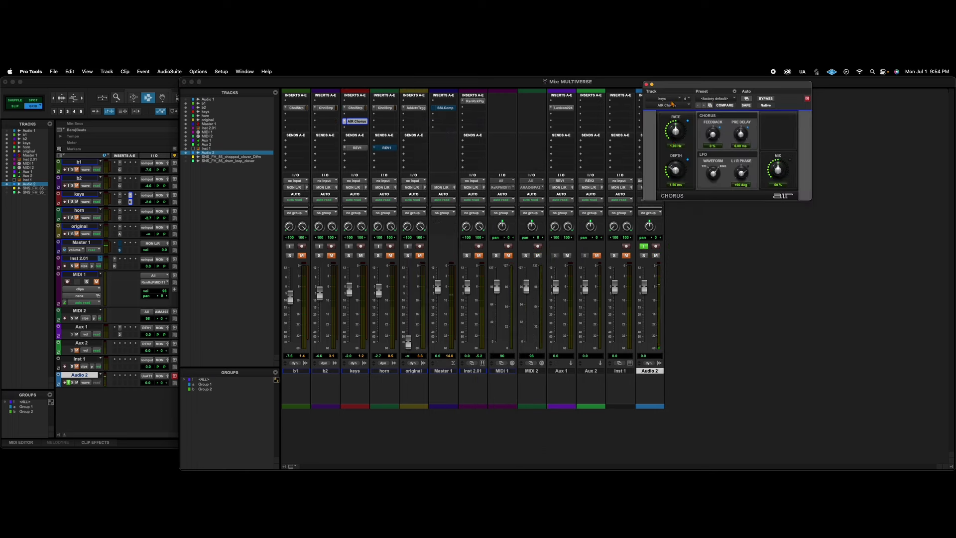
{"action": "left_click_drag", "start_coordinate": [702, 86], "coordinate": [460, 150]}
{"action": "left_click", "coordinate": [473, 162]}
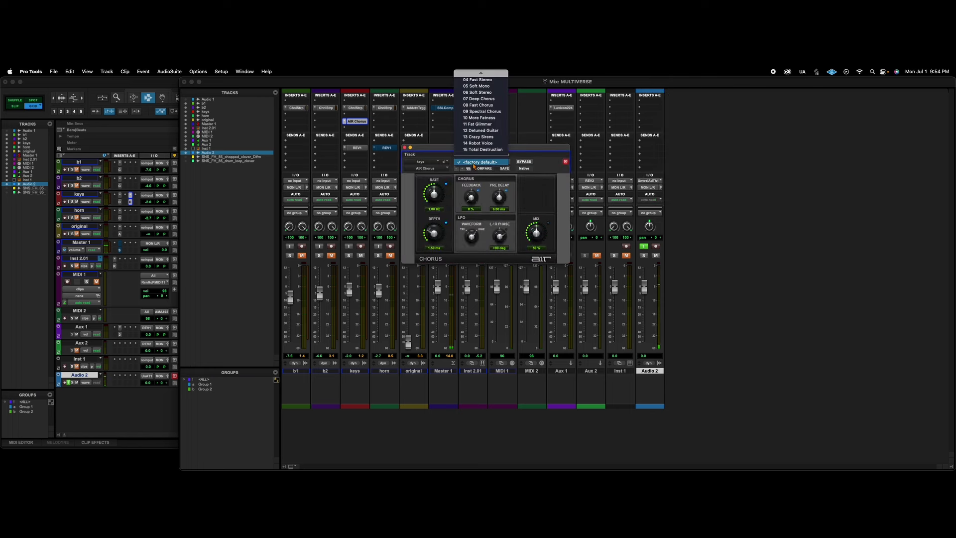
{"action": "scroll", "coordinate": [485, 114], "scroll_direction": "up", "scroll_amount": 3}
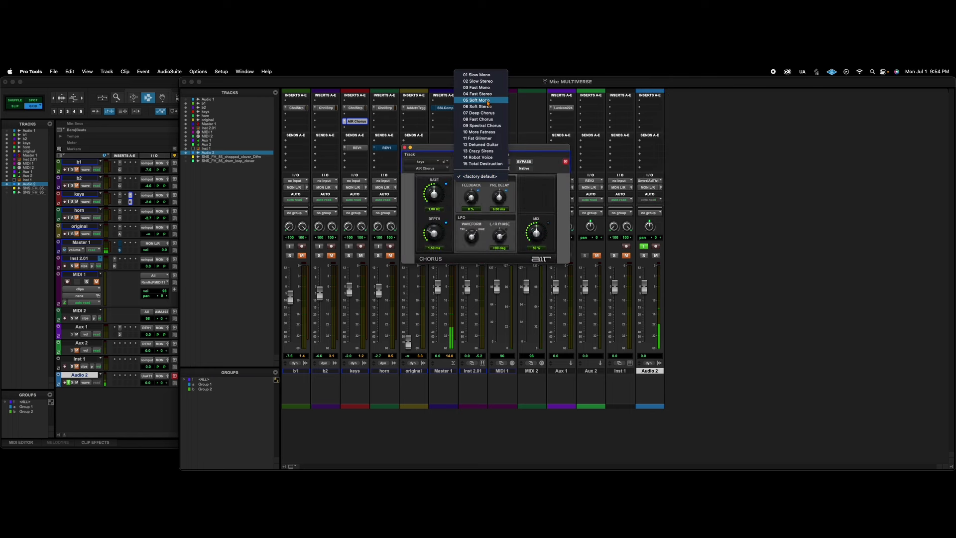
{"action": "left_click", "coordinate": [487, 107]}
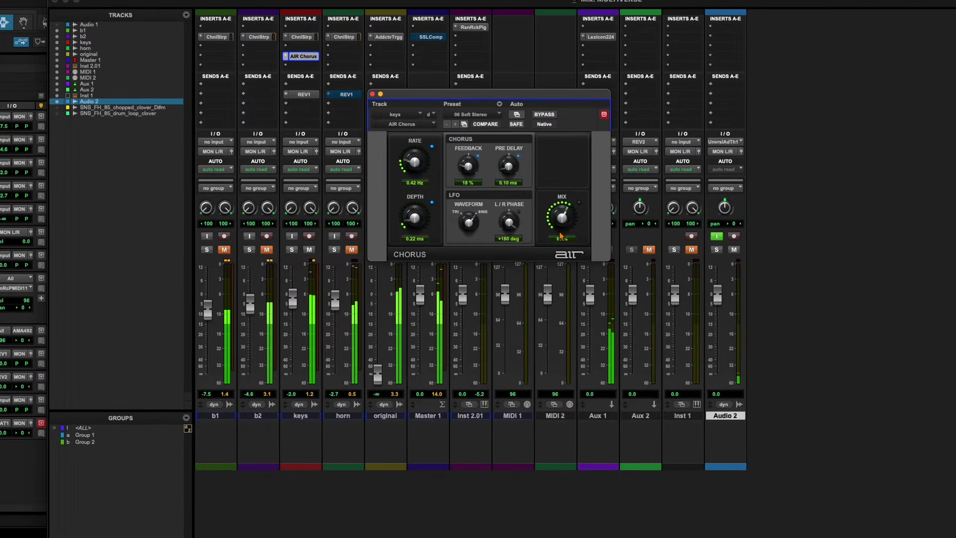
- Set the AIR Chorus mix on keys to 50% and solo the horn track
{"action": "left_click_drag", "start_coordinate": [558, 233], "coordinate": [550, 250]}
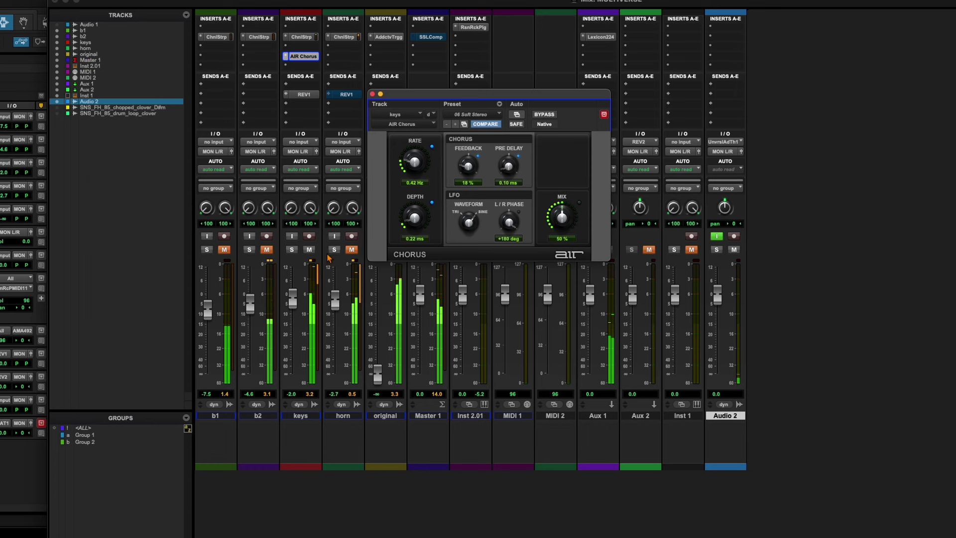
{"action": "left_click_drag", "start_coordinate": [408, 96], "coordinate": [653, 95]}
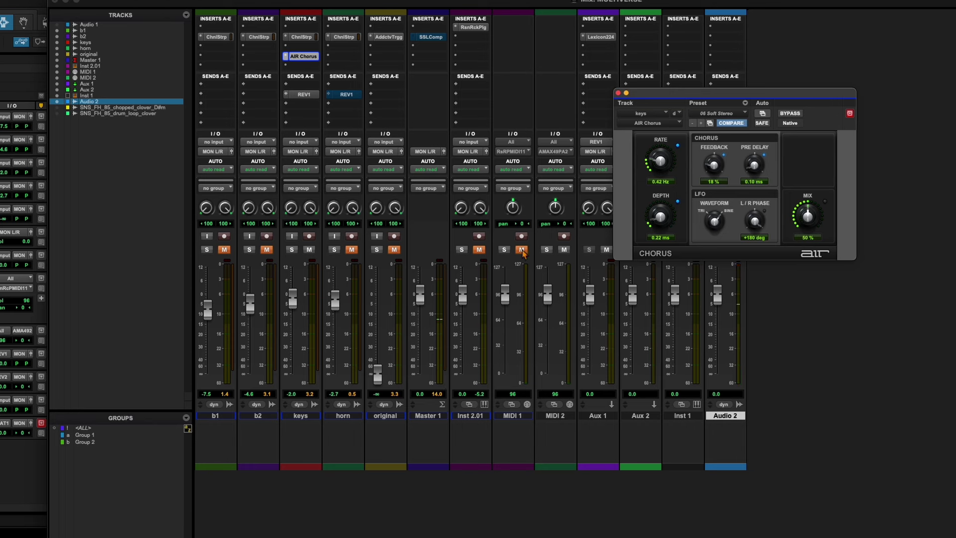
{"action": "left_click", "coordinate": [351, 249]}
{"action": "left_click", "coordinate": [334, 250]}
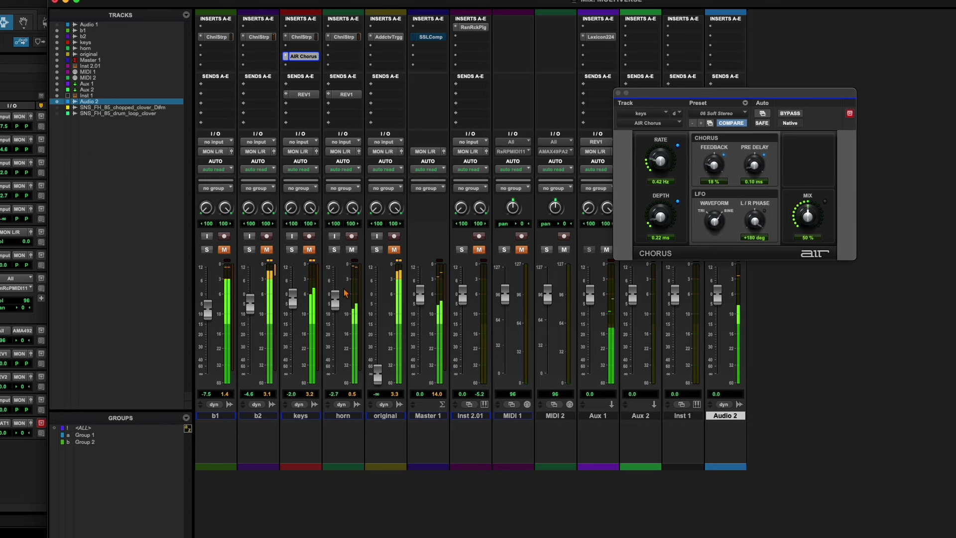
- Centre the horn's pan and raise horn to -4.3 dB and b1 to -4.9 dB
{"action": "left_click", "coordinate": [335, 209], "text": "alt"}
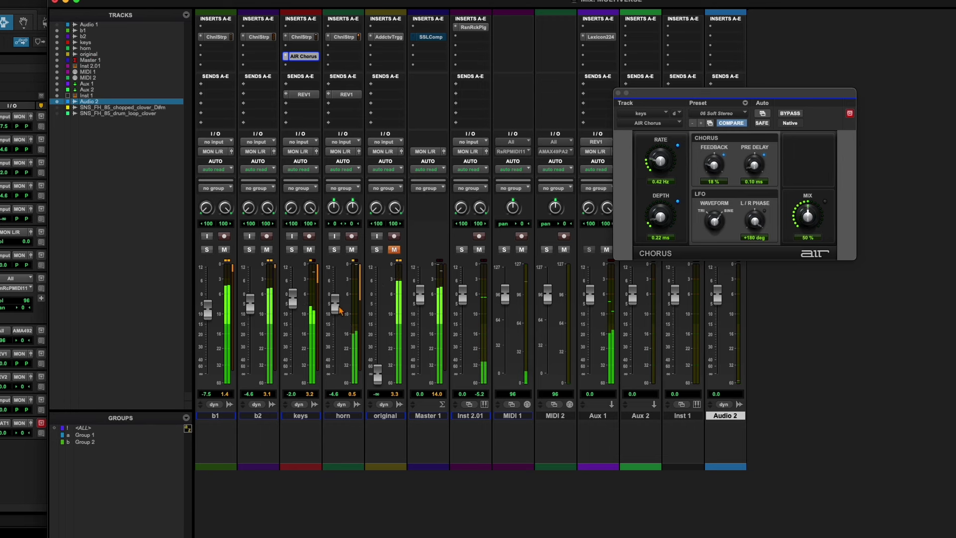
{"action": "left_click_drag", "start_coordinate": [341, 306], "coordinate": [341, 301]}
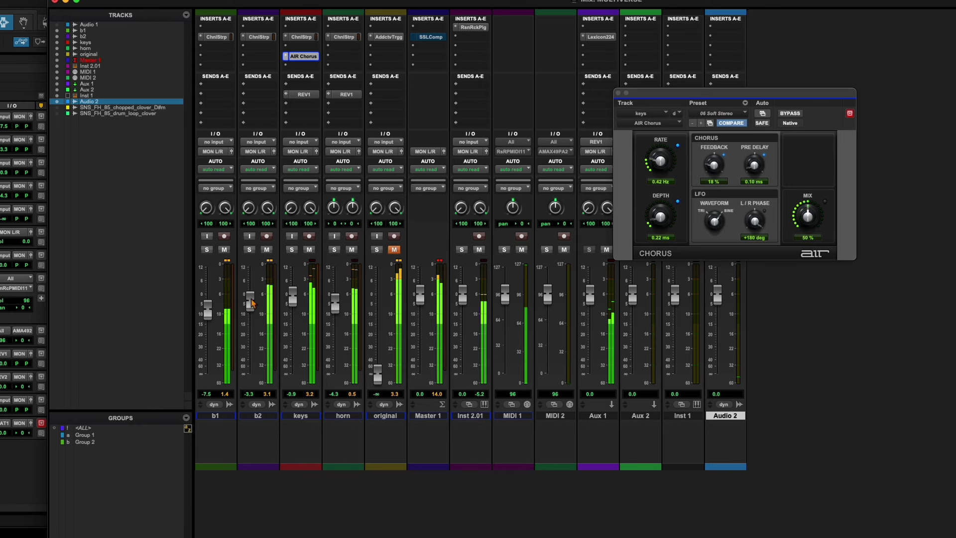
{"action": "left_click_drag", "start_coordinate": [207, 312], "coordinate": [207, 308]}
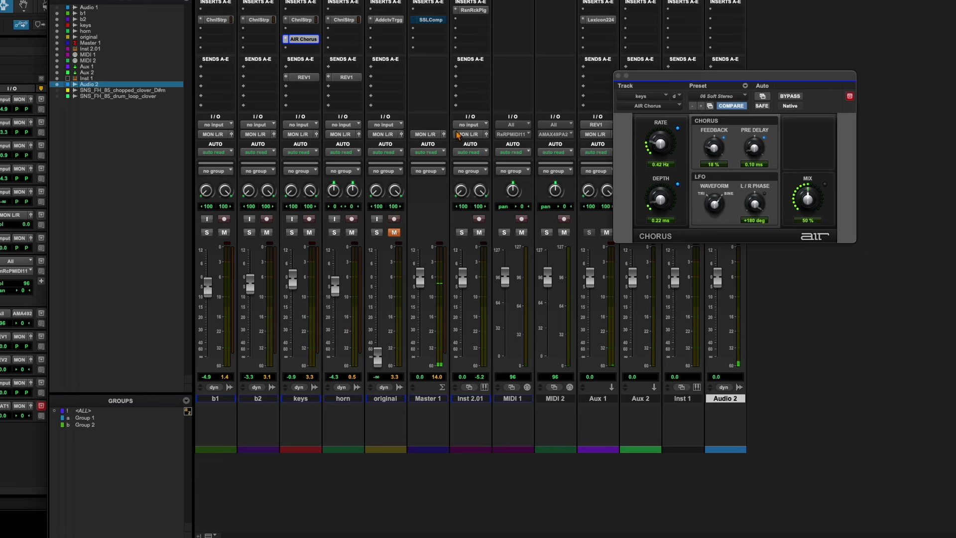
- Take the SSL bus compressor on Master 1 out of bypass and start playback
{"action": "left_click", "coordinate": [431, 21]}
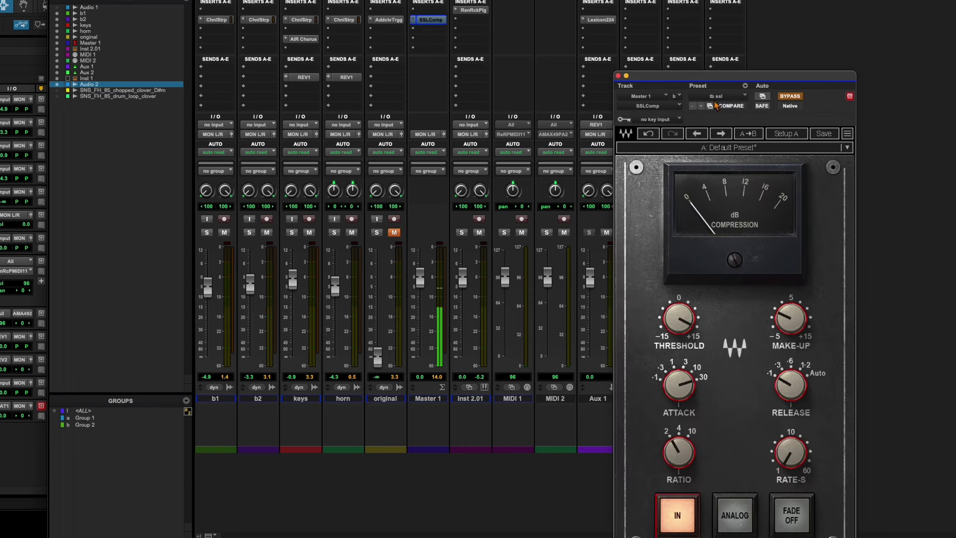
{"action": "left_click_drag", "start_coordinate": [730, 81], "coordinate": [772, 0]}
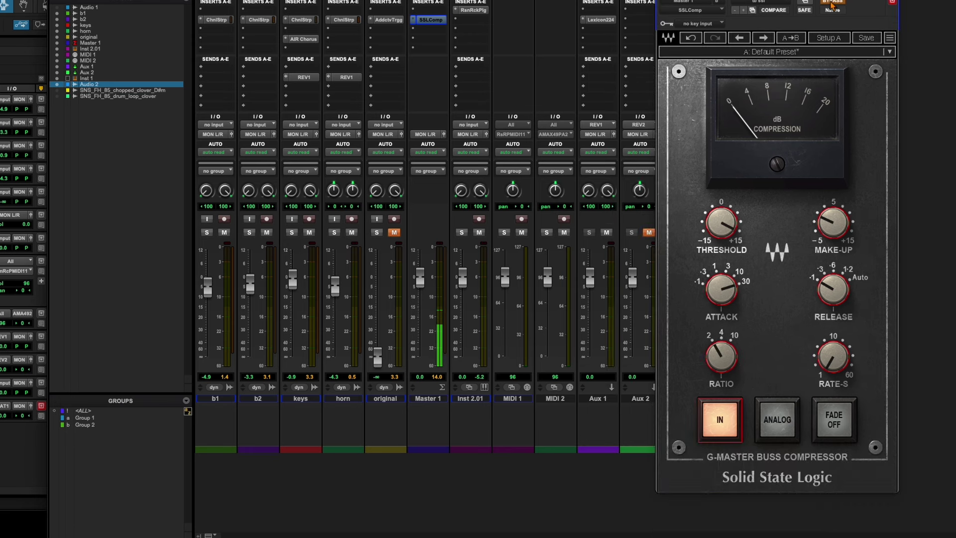
{"action": "left_click", "coordinate": [830, 3]}
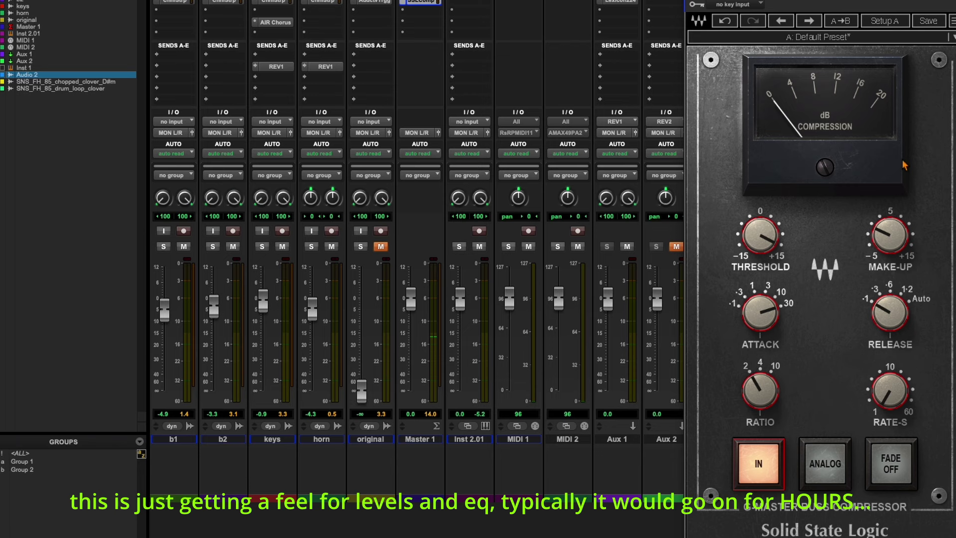
{"action": "key", "text": "space"}
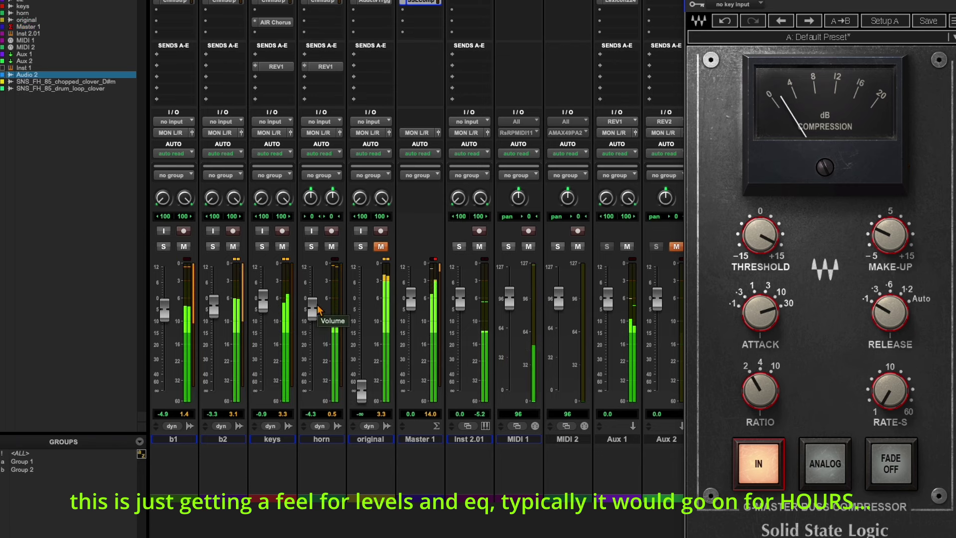
- Rebalance horn to -5.4, b2 to -8.9 and keys to -4.6 dB, then open the keys Channel Strip
{"action": "left_click_drag", "start_coordinate": [318, 309], "coordinate": [312, 317]}
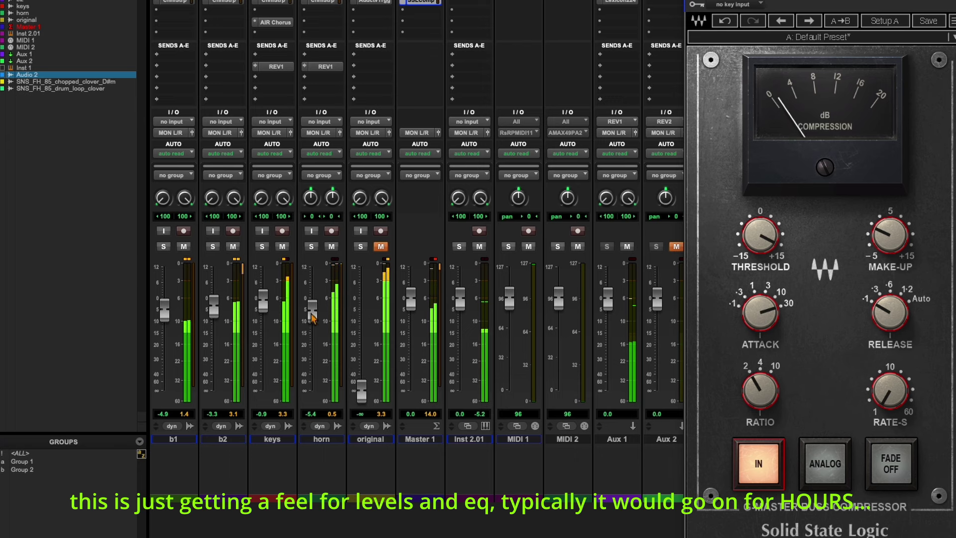
{"action": "left_click_drag", "start_coordinate": [263, 300], "coordinate": [263, 303]}
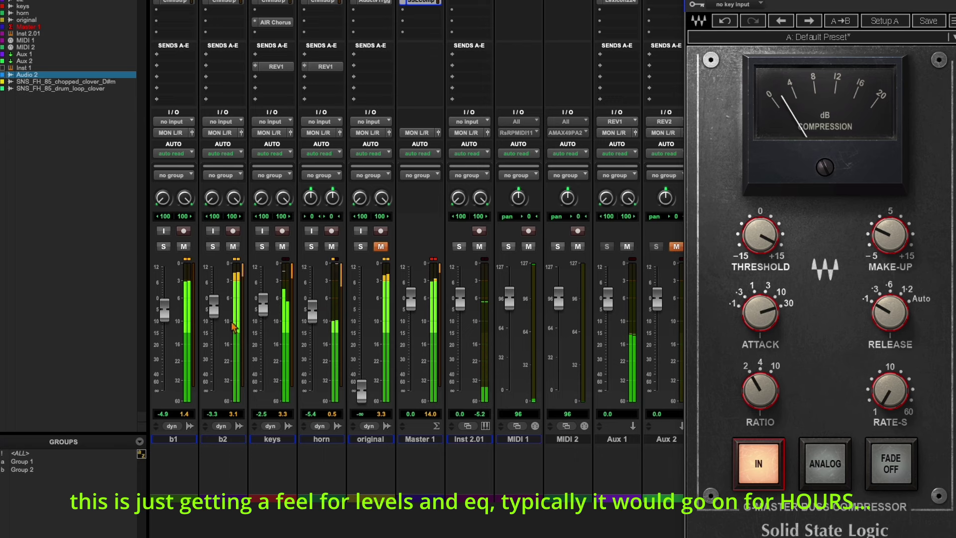
{"action": "left_click", "coordinate": [332, 247]}
{"action": "left_click", "coordinate": [282, 246]}
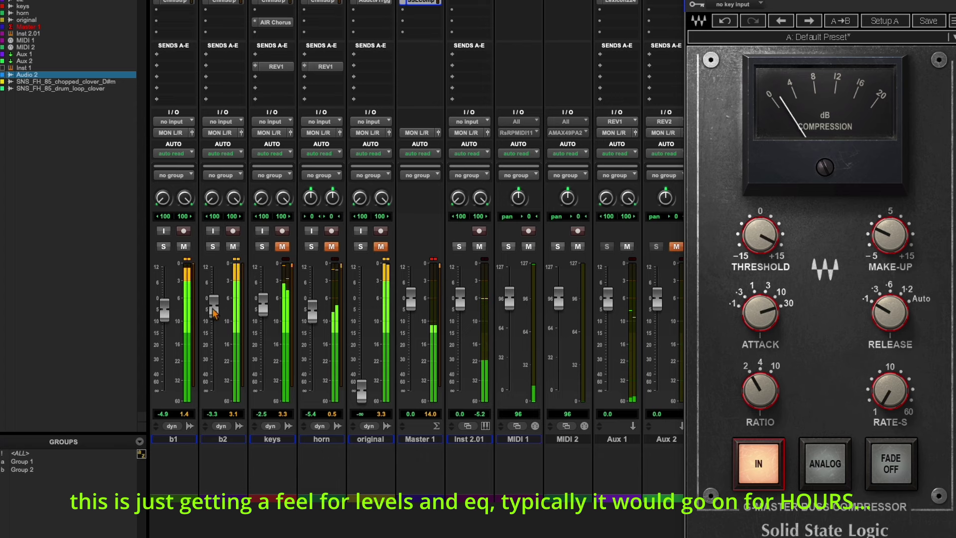
{"action": "mouse_move", "coordinate": [213, 312]}
{"action": "left_mouse_down"}
{"action": "mouse_move", "coordinate": [166, 309]}
{"action": "mouse_move", "coordinate": [217, 325]}
{"action": "left_mouse_up"}
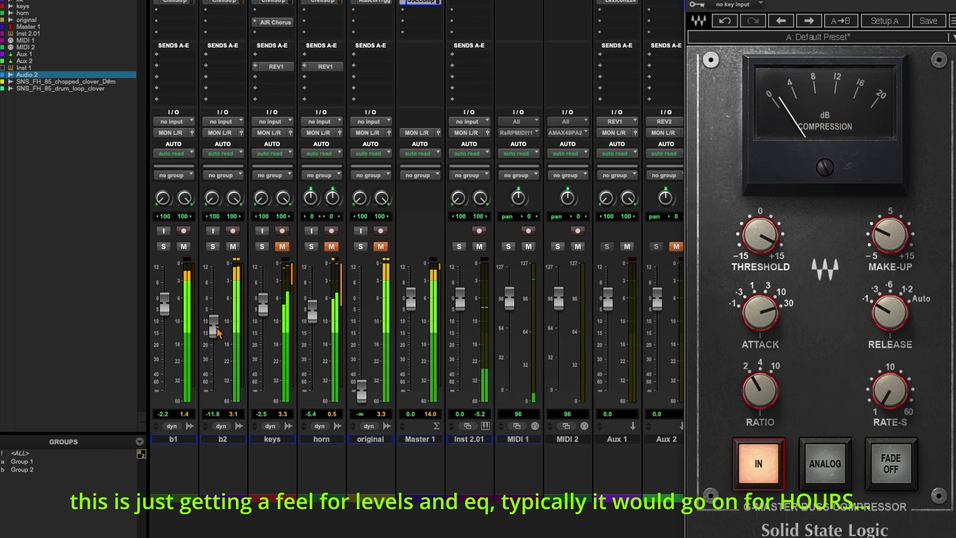
{"action": "left_click", "coordinate": [283, 247]}
{"action": "left_click_drag", "start_coordinate": [263, 305], "coordinate": [265, 309]}
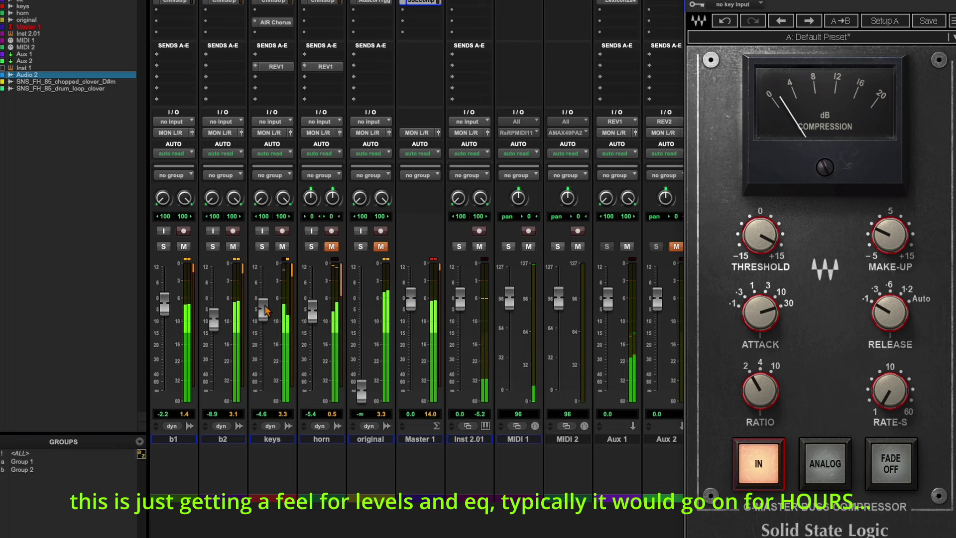
{"action": "left_click", "coordinate": [272, 1]}
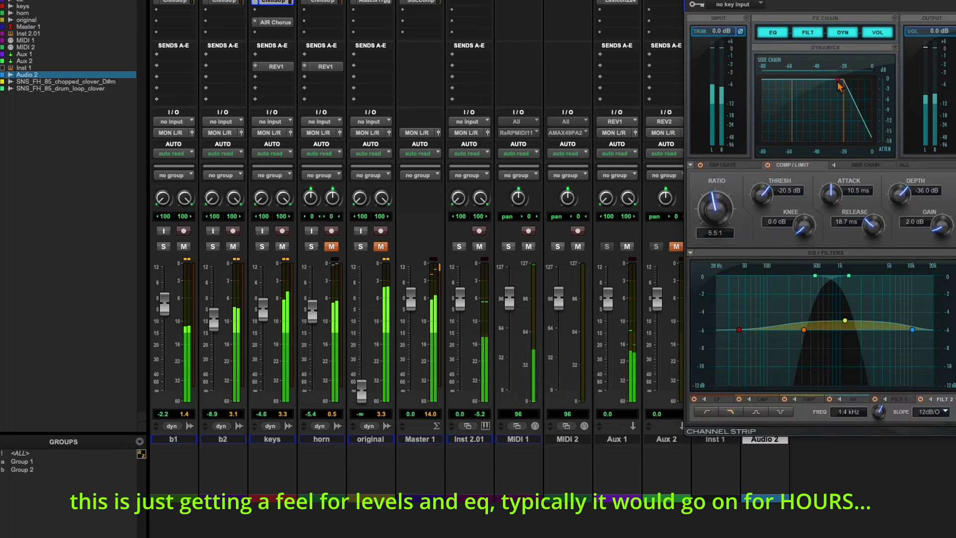
- Lower the keys compressor threshold to -25 dB, then unmute horn and drop it to -7.0 dB
{"action": "left_click_drag", "start_coordinate": [839, 86], "coordinate": [836, 79]}
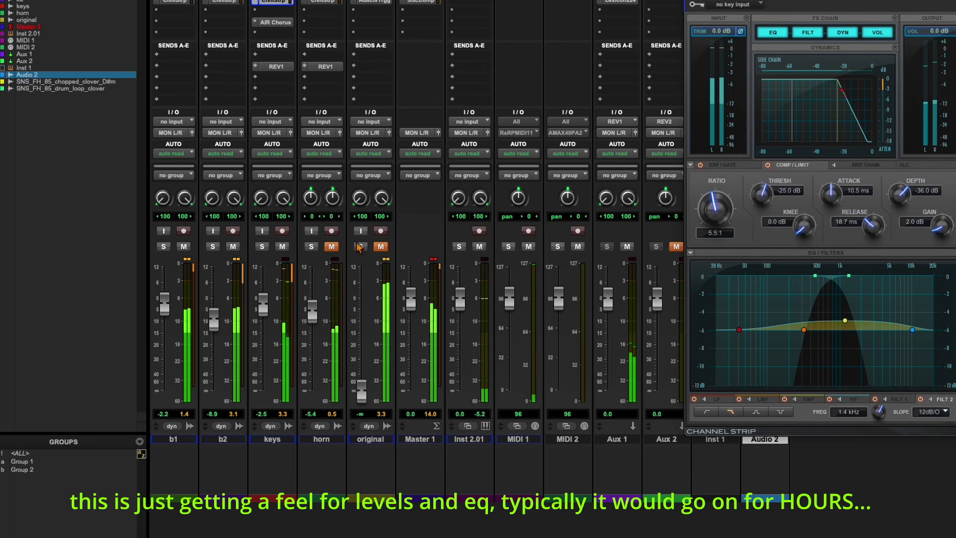
{"action": "left_click", "coordinate": [331, 247]}
{"action": "left_click_drag", "start_coordinate": [313, 308], "coordinate": [315, 320]}
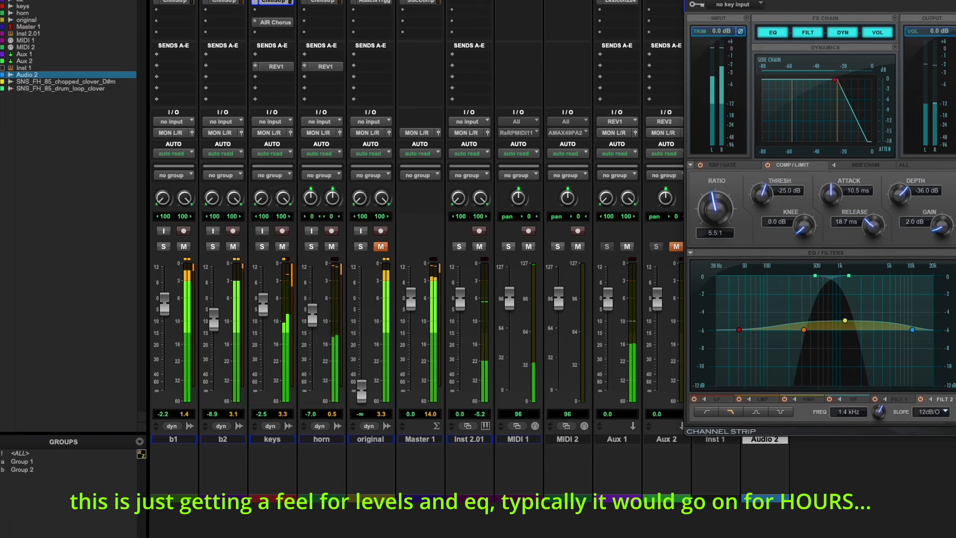
{"action": "left_click", "coordinate": [421, 2]}
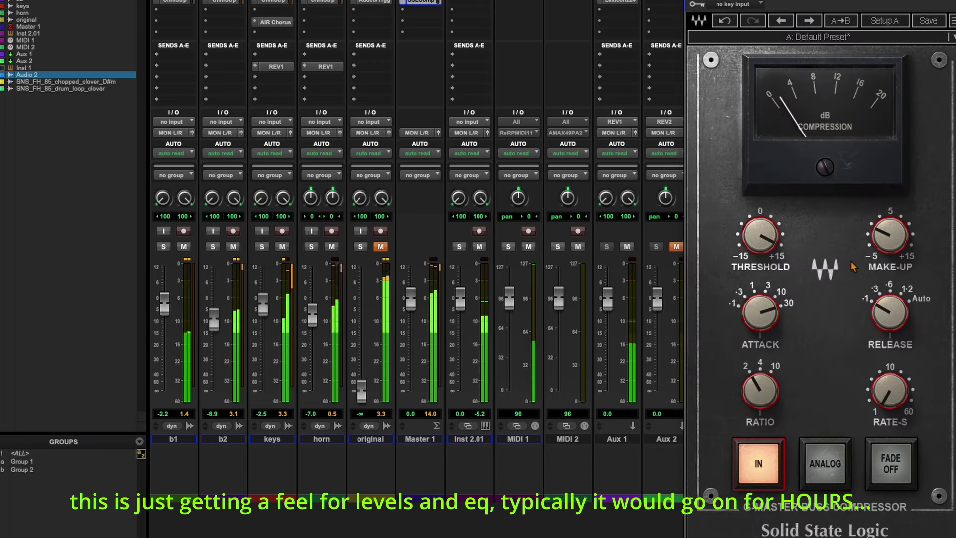
- Tweak the SSL compressor threshold and make-up gain, then bring horn back to -5.4 dB
{"action": "left_click_drag", "start_coordinate": [760, 235], "coordinate": [761, 238]}
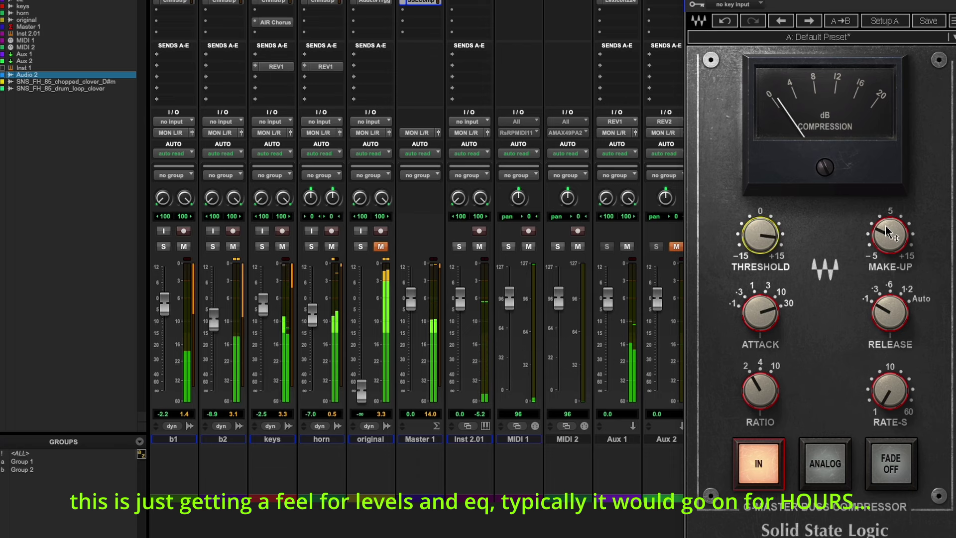
{"action": "left_click_drag", "start_coordinate": [886, 231], "coordinate": [886, 236]}
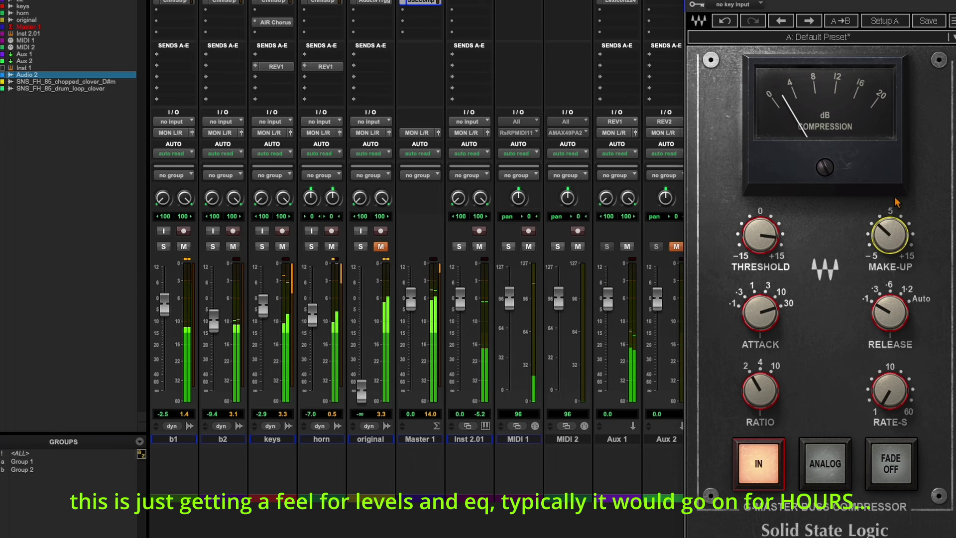
{"action": "left_click_drag", "start_coordinate": [310, 319], "coordinate": [274, 303]}
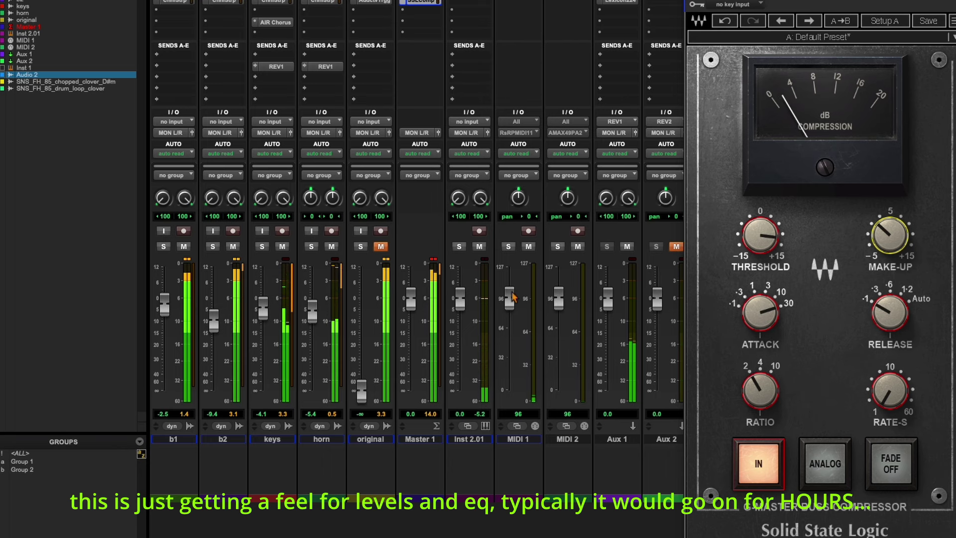
- Lower Redrum's drum level to 100 in Reason Rack, stop playback, and close the plug-in window
{"action": "left_click", "coordinate": [471, 1]}
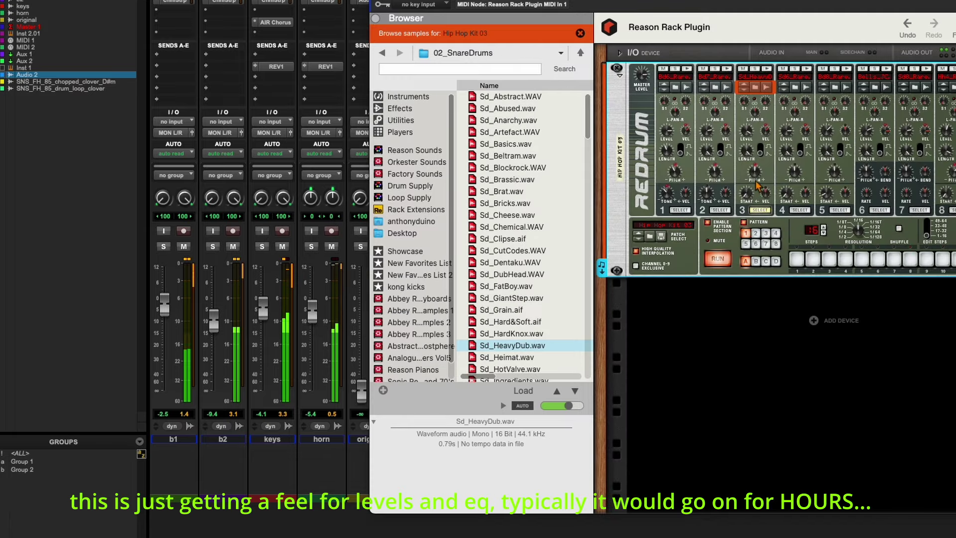
{"action": "left_click_drag", "start_coordinate": [706, 141], "coordinate": [705, 137]}
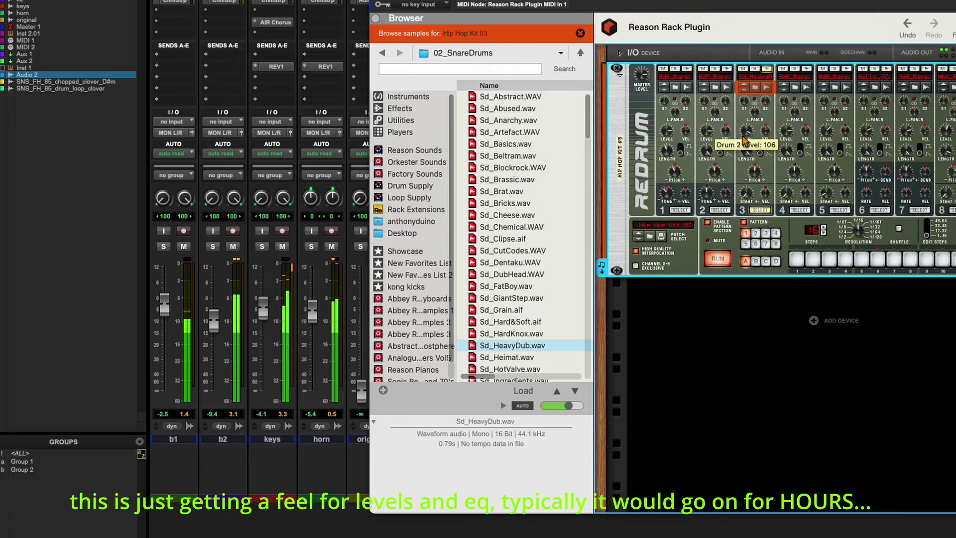
{"action": "mouse_move", "coordinate": [747, 139]}
{"action": "mouse_move", "coordinate": [667, 132]}
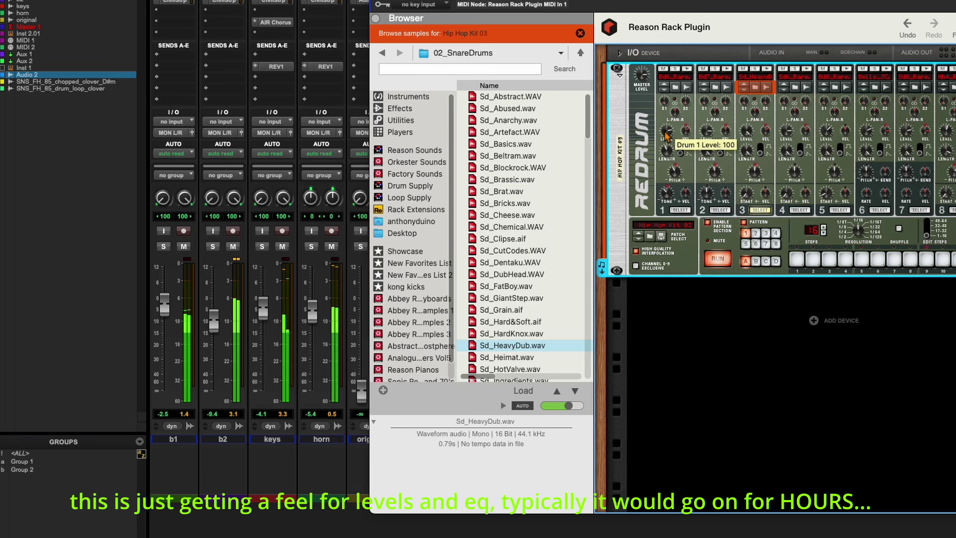
{"action": "key", "text": "space"}
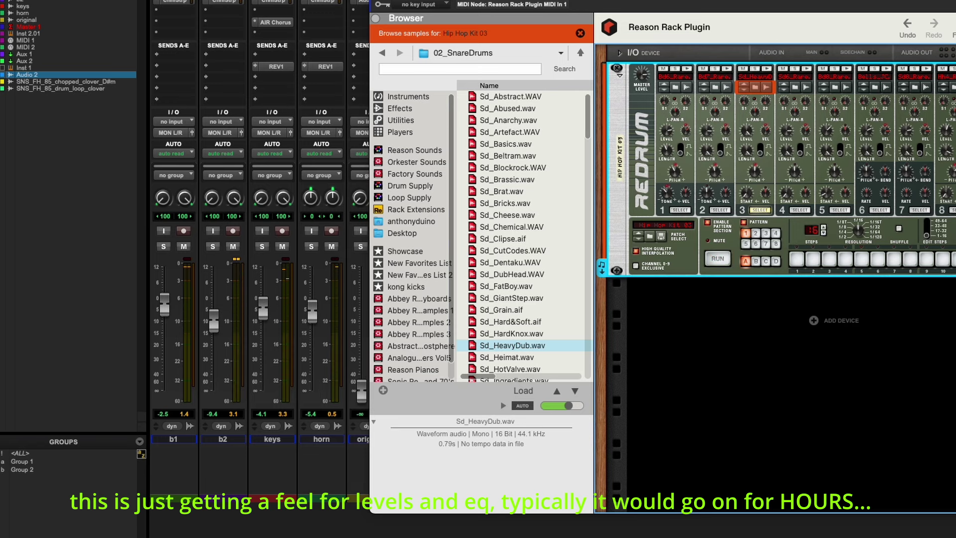
{"action": "key", "text": "super+w"}
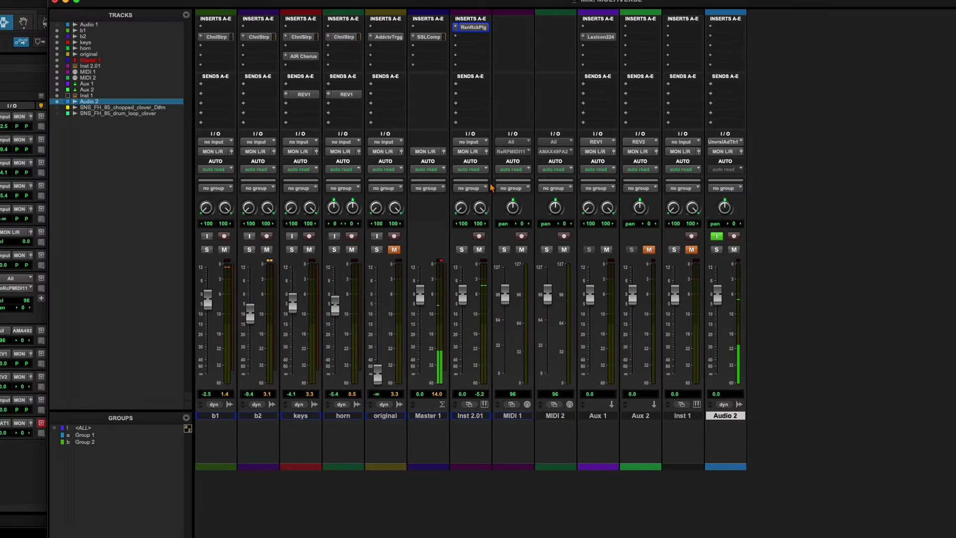